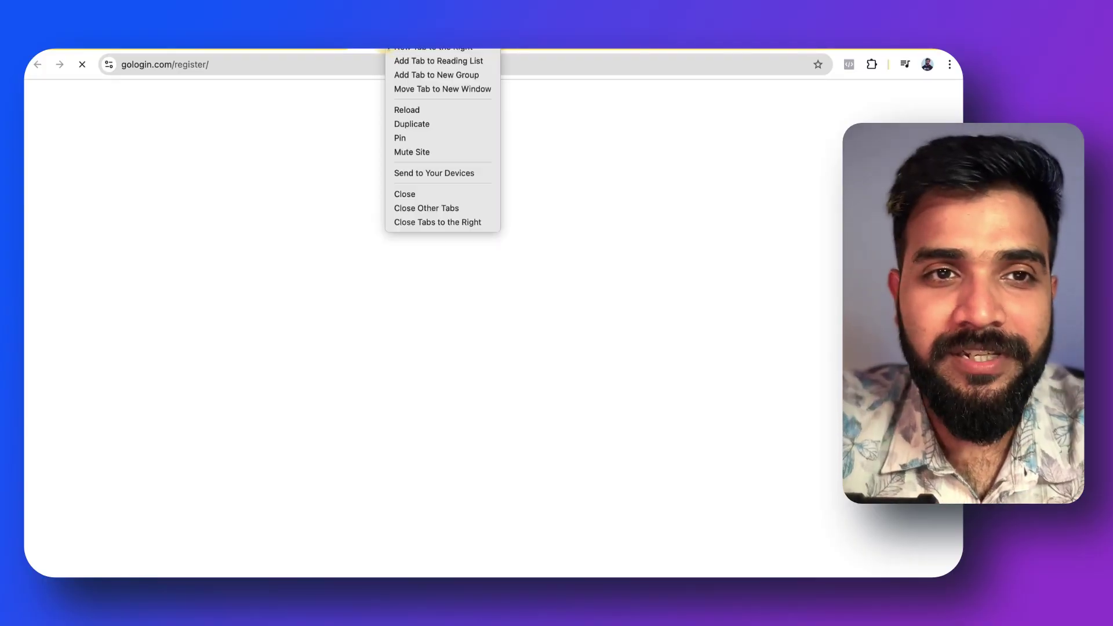
Go to the gologin.com homepage and compare annual and monthly pricing plans
{"action": "left_click", "coordinate": [267, 108]}
{"action": "left_click_drag", "start_coordinate": [178, 67], "coordinate": [304, 64]}
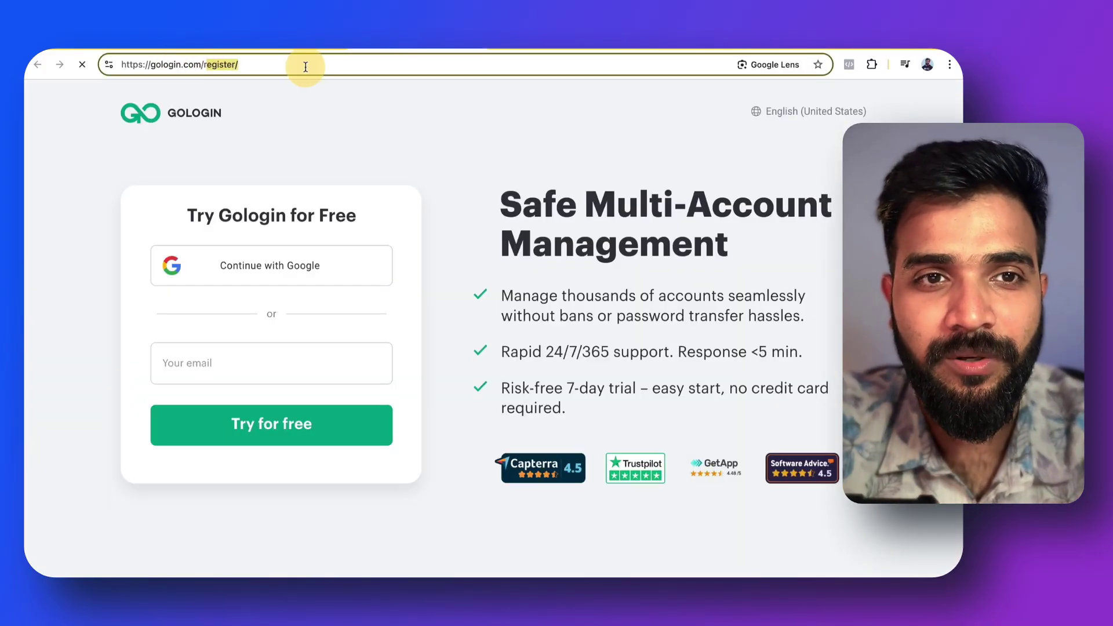
{"action": "key", "text": "BackSpace"}
{"action": "key", "text": "Return"}
{"action": "left_click", "coordinate": [325, 110]}
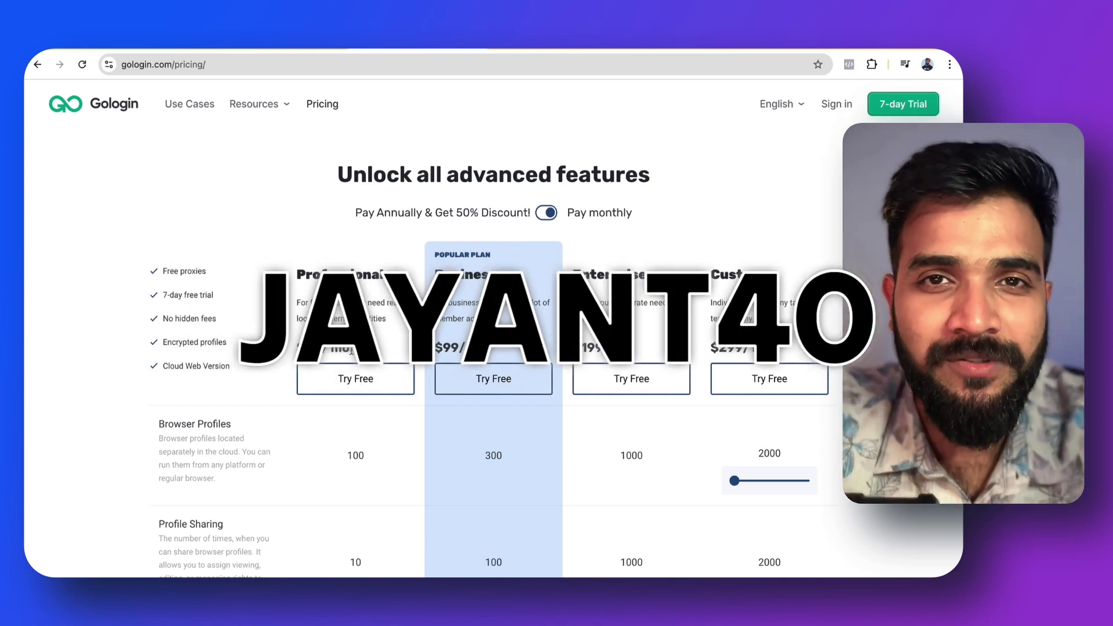
{"action": "left_click", "coordinate": [548, 214]}
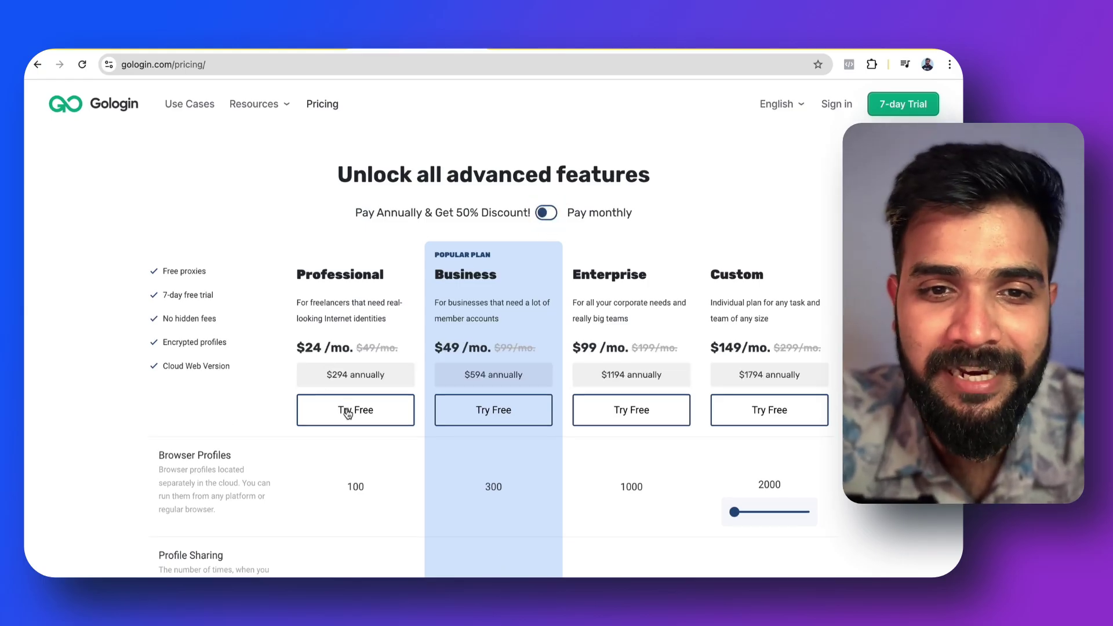
{"action": "left_click", "coordinate": [548, 213]}
Download the GoLogin antidetect browser installer for MacOS M-Series
{"action": "left_click", "coordinate": [355, 380]}
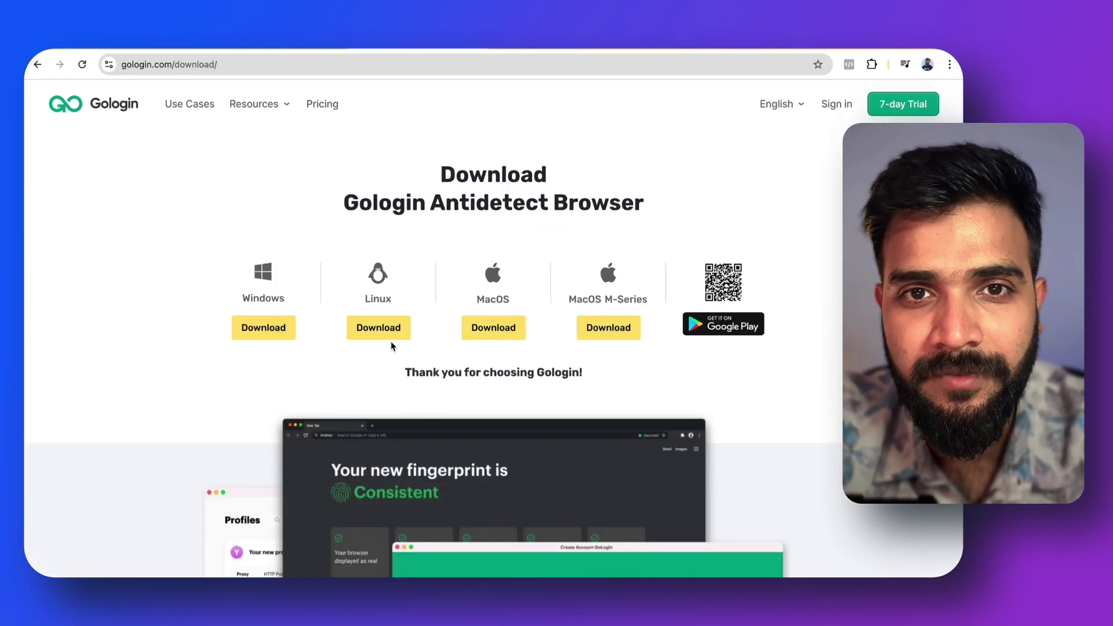
{"action": "scroll", "coordinate": [402, 372], "scroll_direction": "down", "scroll_amount": 2}
{"action": "scroll", "coordinate": [434, 376], "scroll_direction": "up", "scroll_amount": 1}
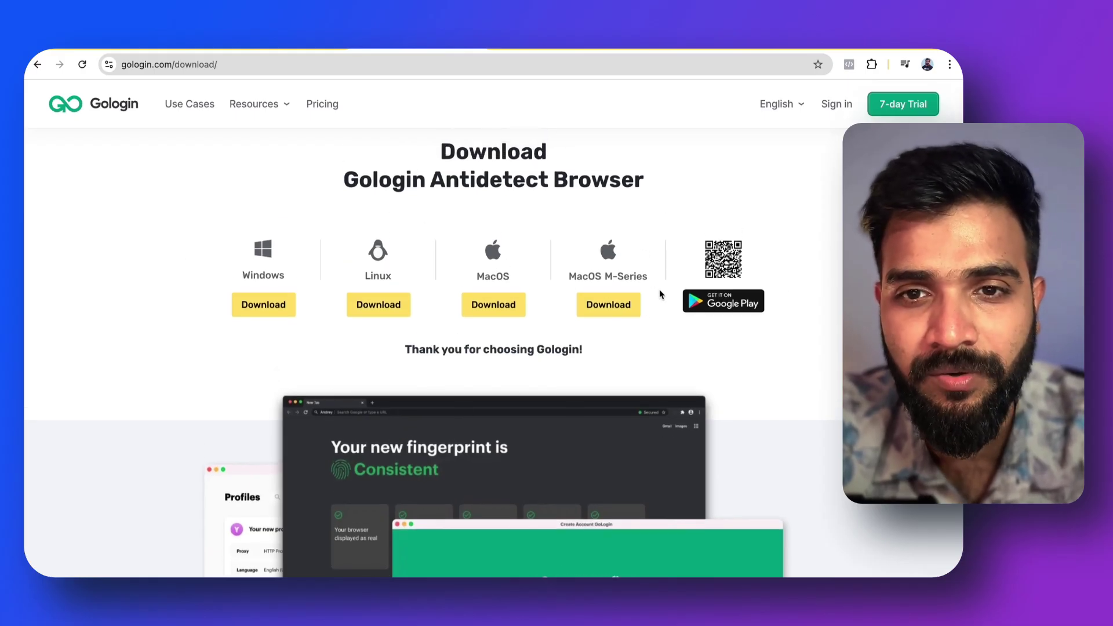
{"action": "left_click", "coordinate": [618, 308]}
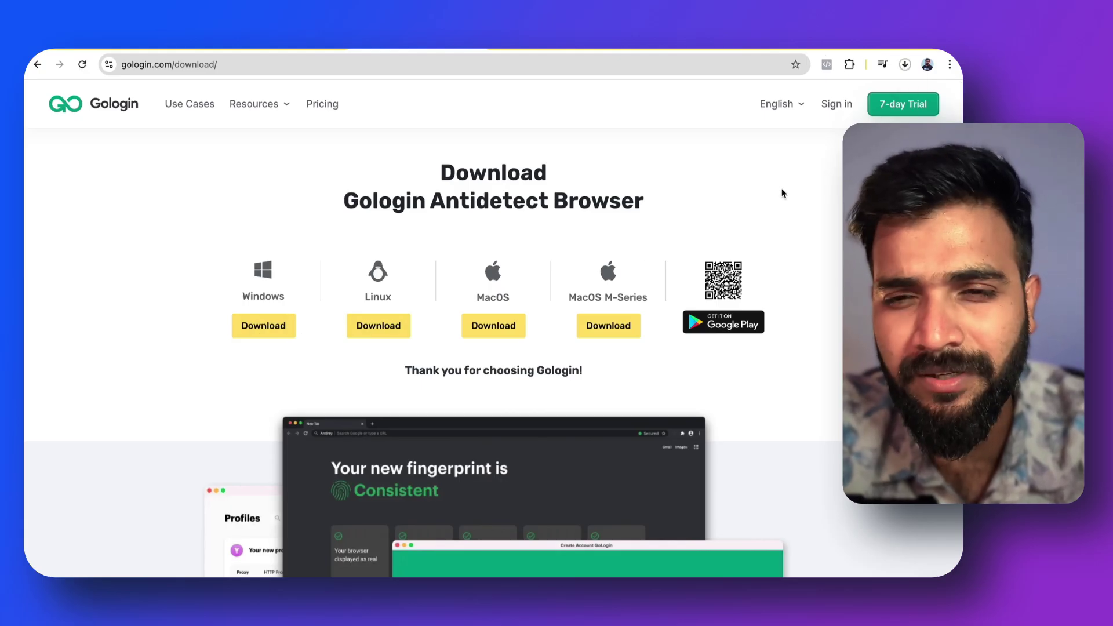
{"action": "scroll", "coordinate": [798, 277], "scroll_direction": "down", "scroll_amount": 4}
{"action": "scroll", "coordinate": [799, 278], "scroll_direction": "up", "scroll_amount": 4}
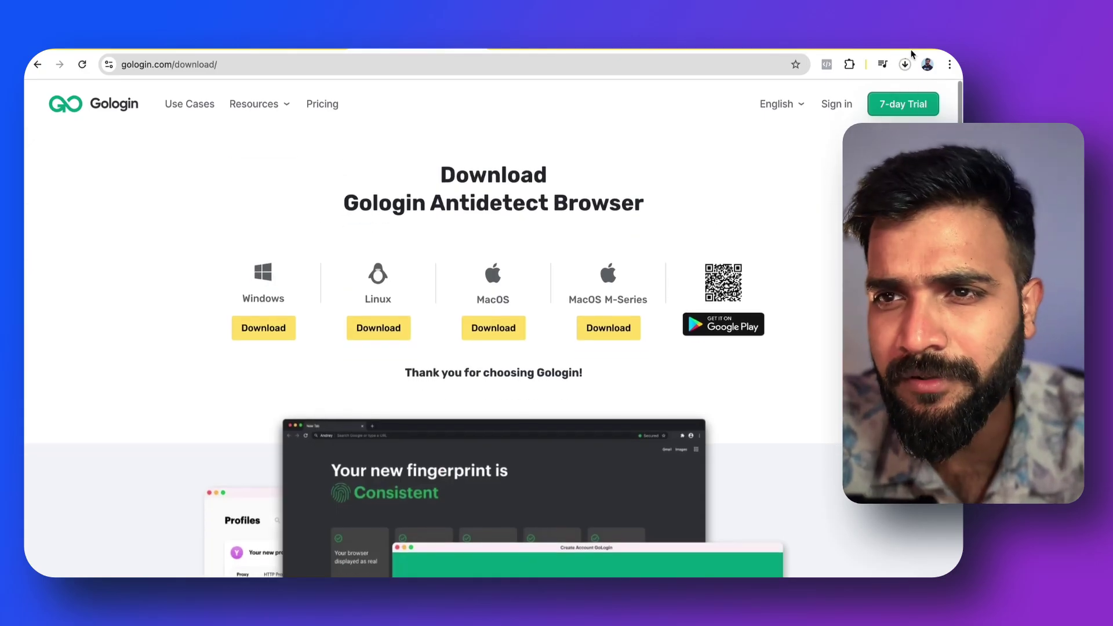
Check the finished download, then launch GoLogin from Launchpad
{"action": "left_click", "coordinate": [904, 64]}
{"action": "left_click", "coordinate": [904, 64]}
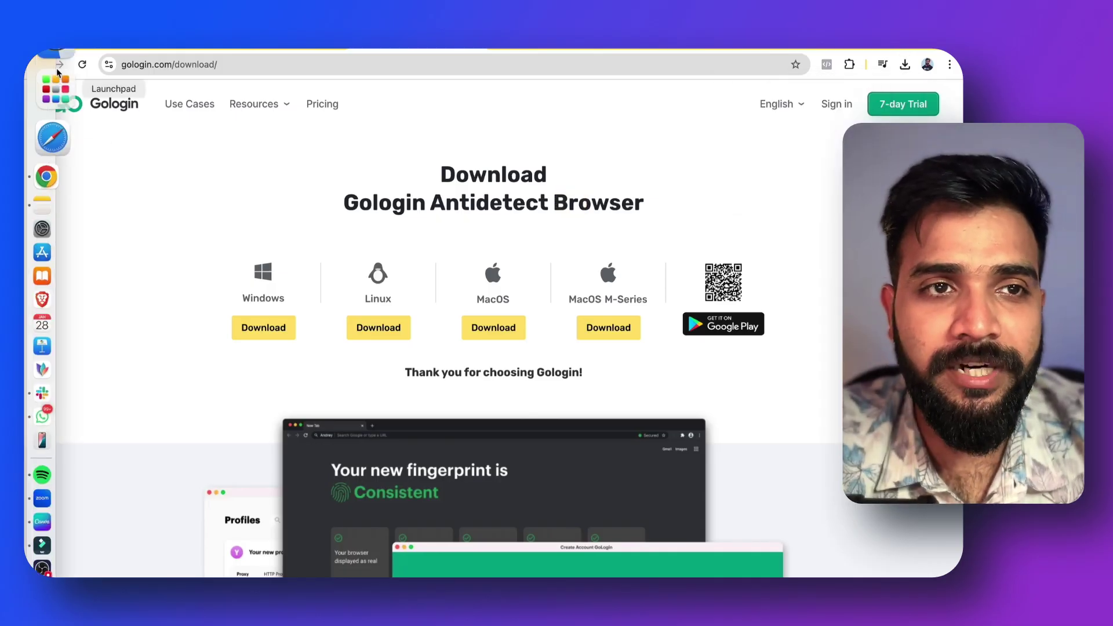
{"action": "left_click", "coordinate": [54, 104]}
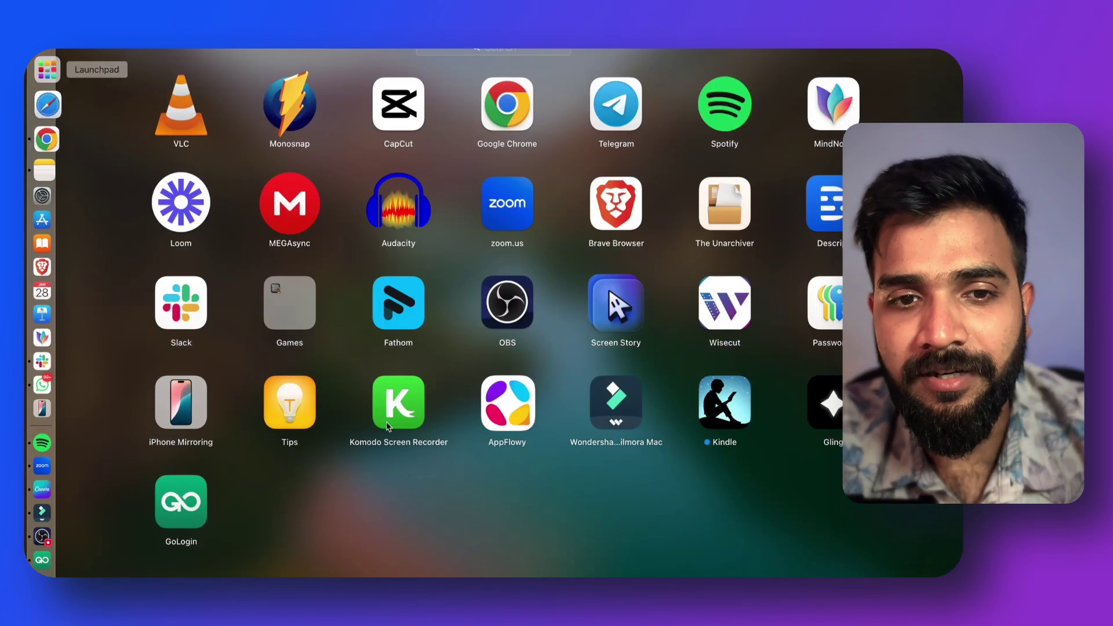
{"action": "left_click", "coordinate": [158, 488]}
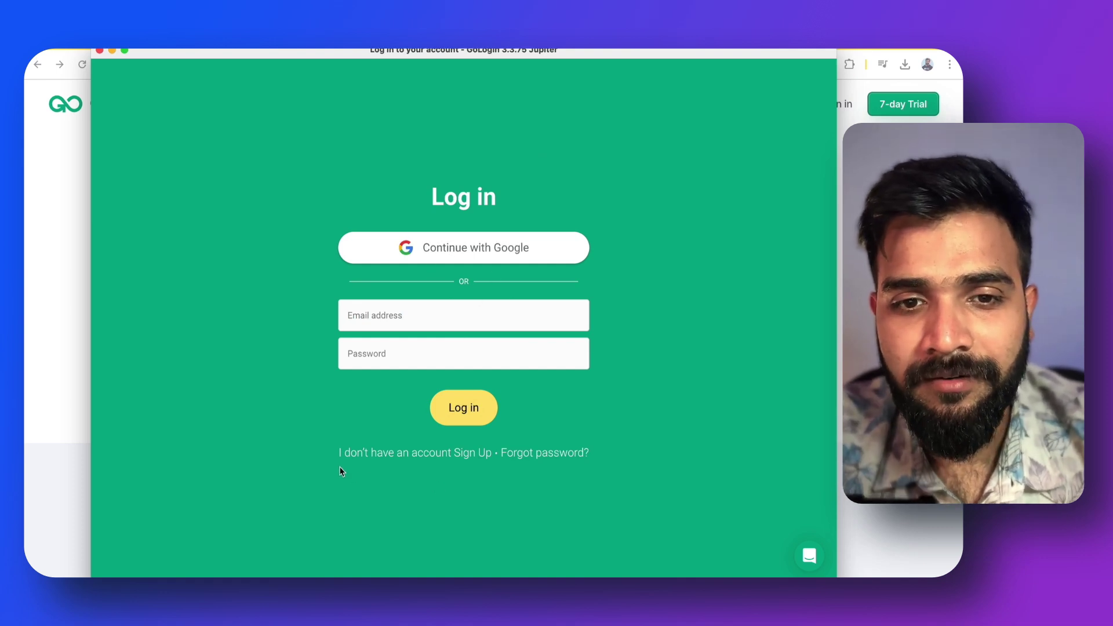
Sign up for a new GoLogin account with an e-mail address and password
{"action": "left_click", "coordinate": [471, 459]}
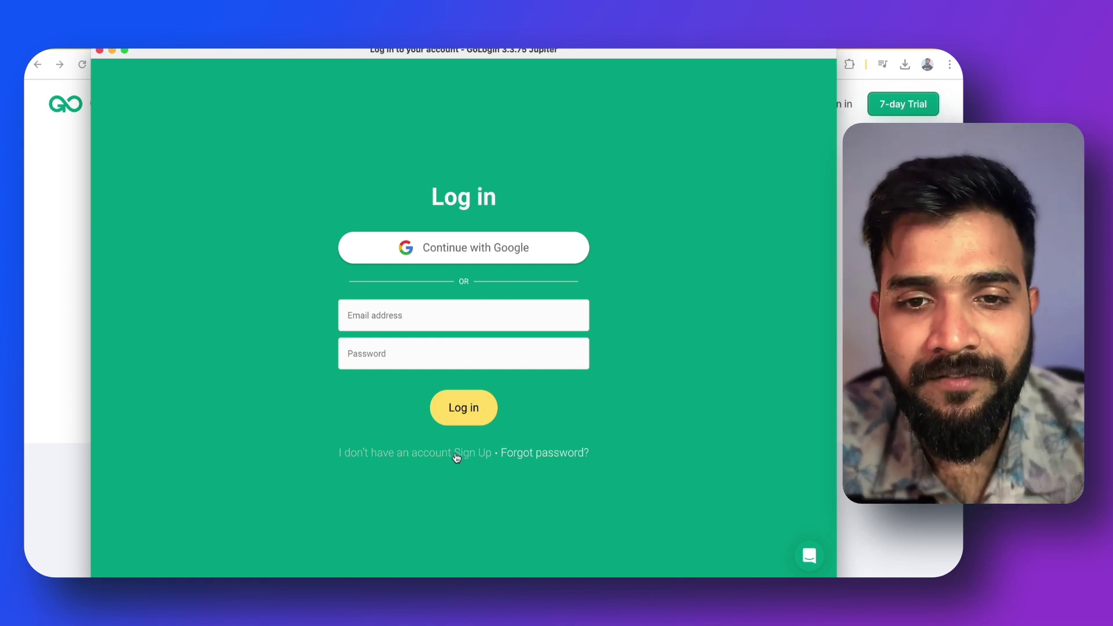
{"action": "left_click", "coordinate": [457, 458]}
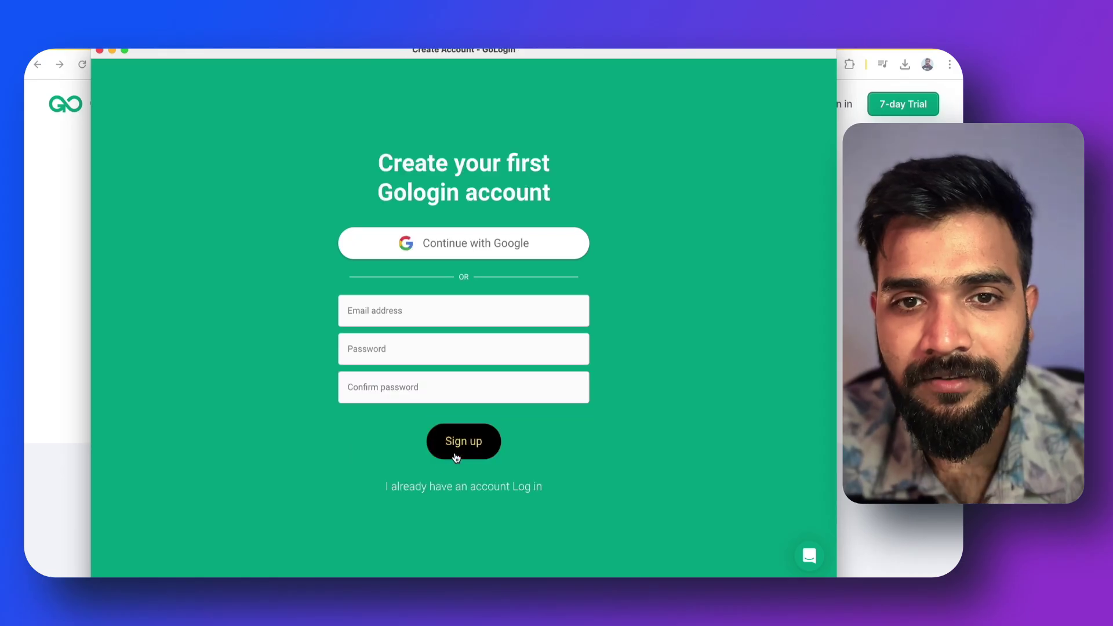
{"action": "left_click", "coordinate": [427, 323]}
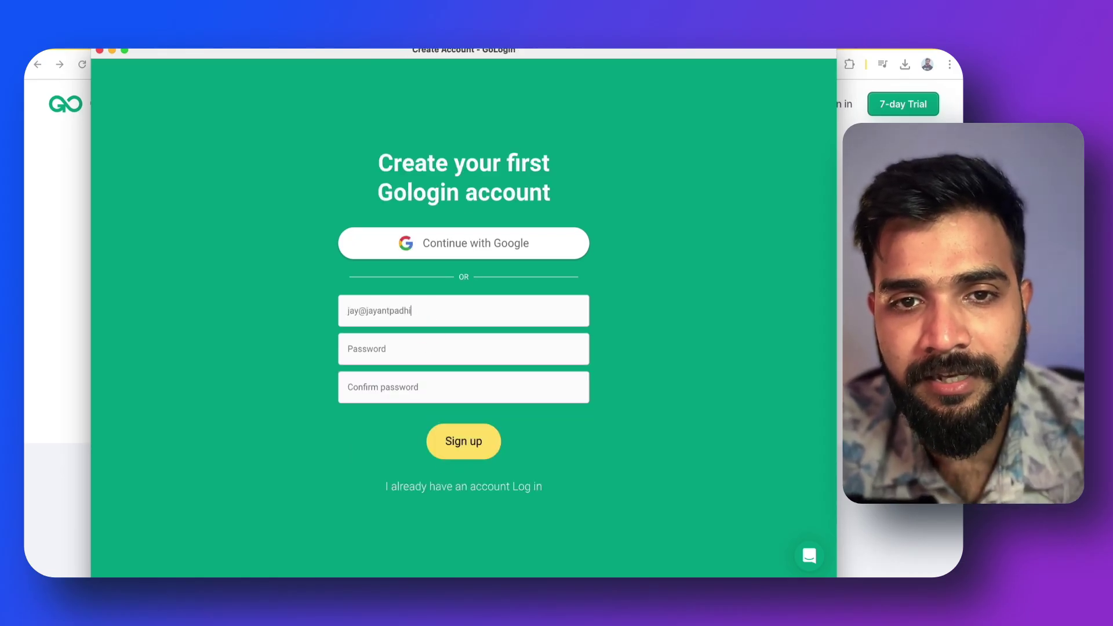
{"action": "key", "text": "Tab"}
{"action": "type", "text": "a"}
{"action": "key", "text": "BackSpace"}
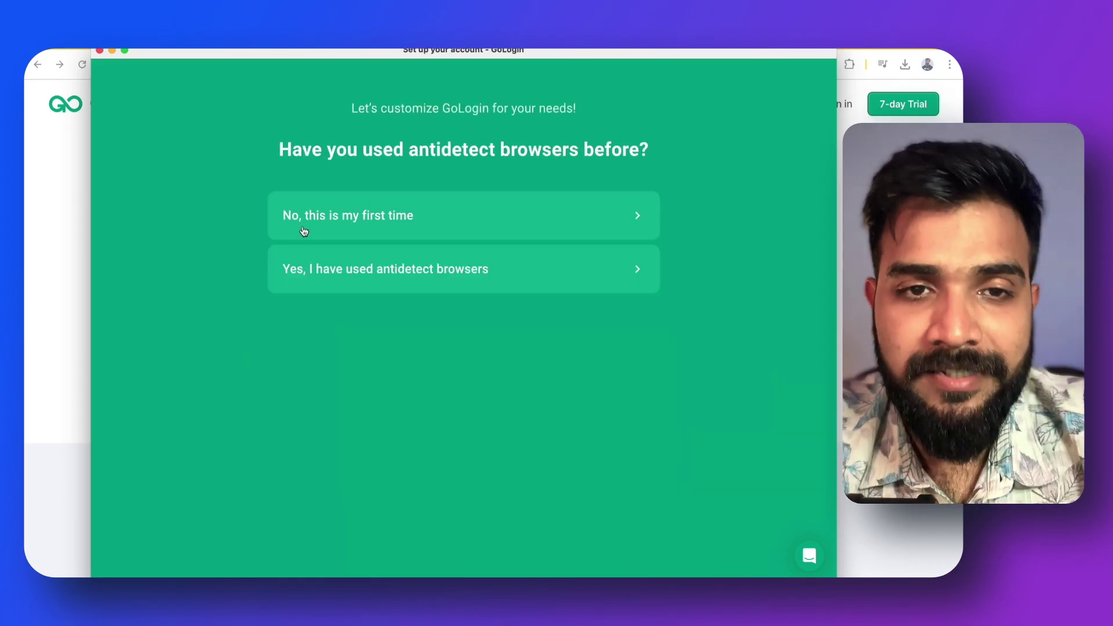
Answer setup: first antidetect use, new and existing accounts, no proxies, Outreach & Lead Generation
{"action": "left_click", "coordinate": [318, 222]}
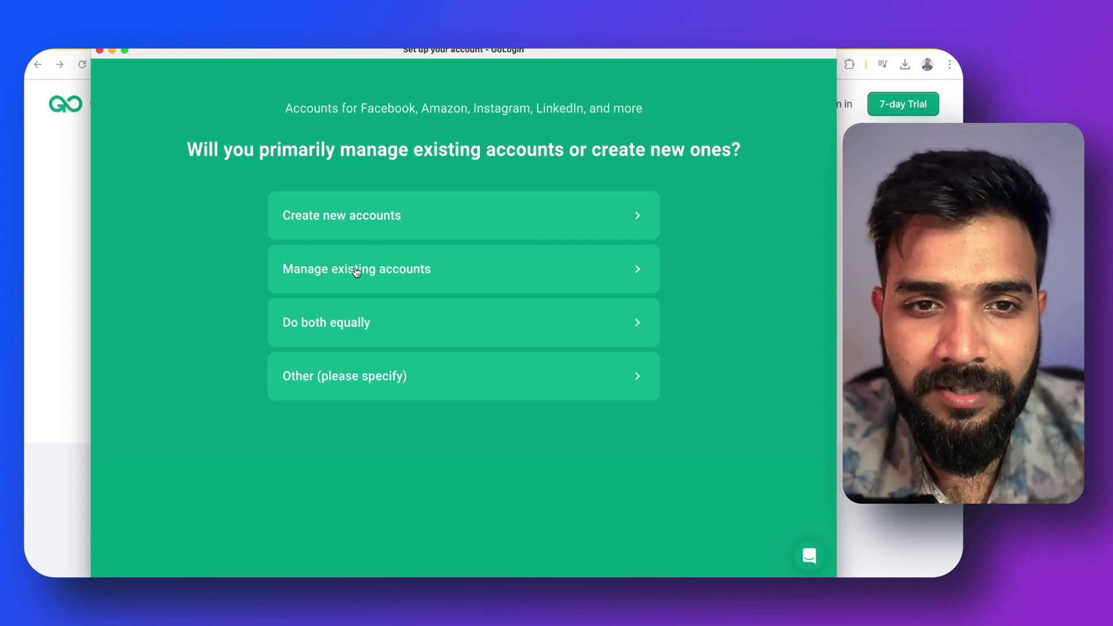
{"action": "left_click", "coordinate": [344, 339]}
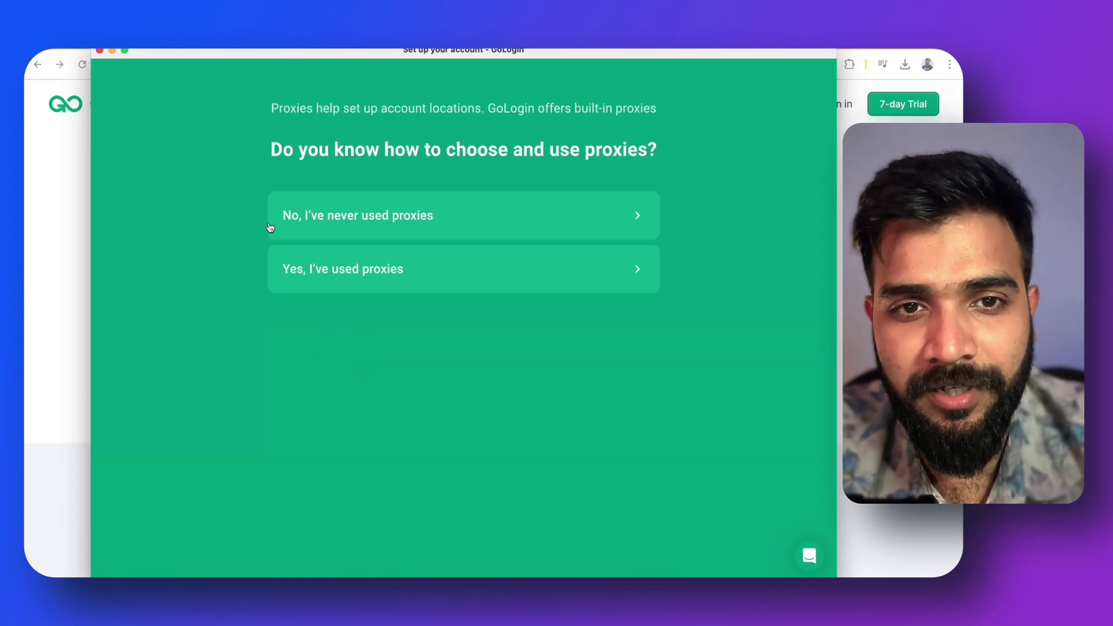
{"action": "left_click", "coordinate": [378, 217]}
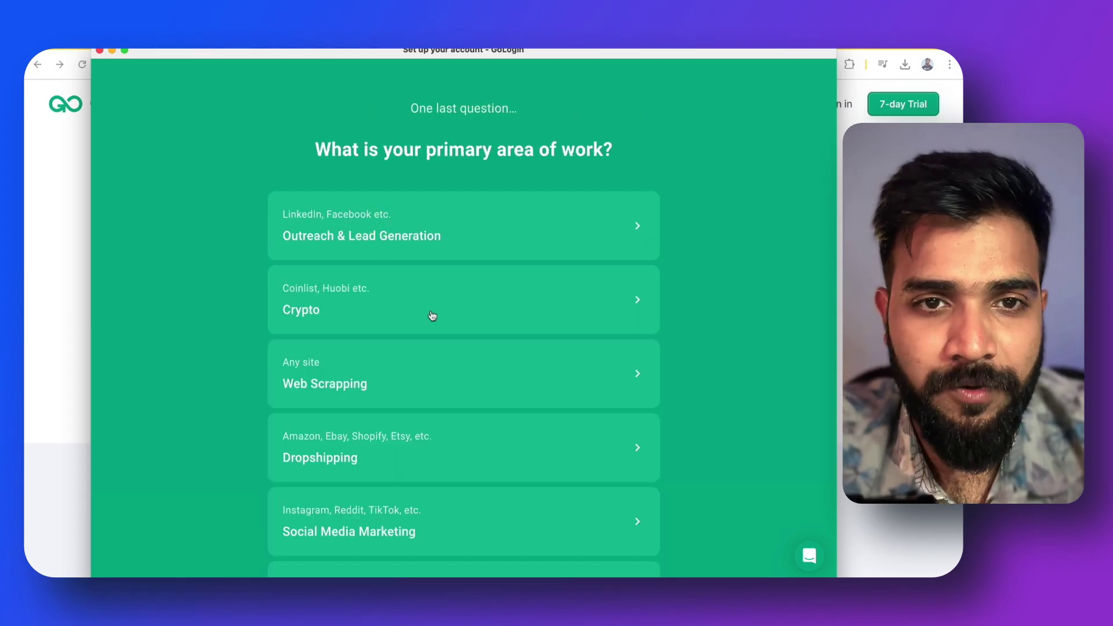
{"action": "scroll", "coordinate": [386, 241], "scroll_direction": "down", "scroll_amount": 2}
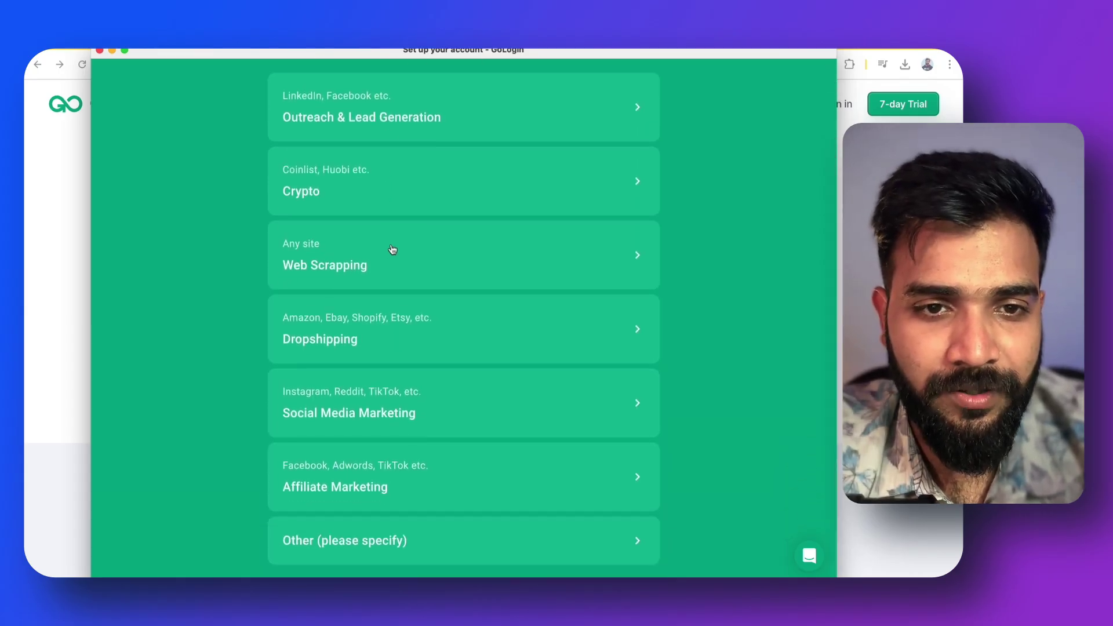
{"action": "scroll", "coordinate": [390, 248], "scroll_direction": "up", "scroll_amount": 1}
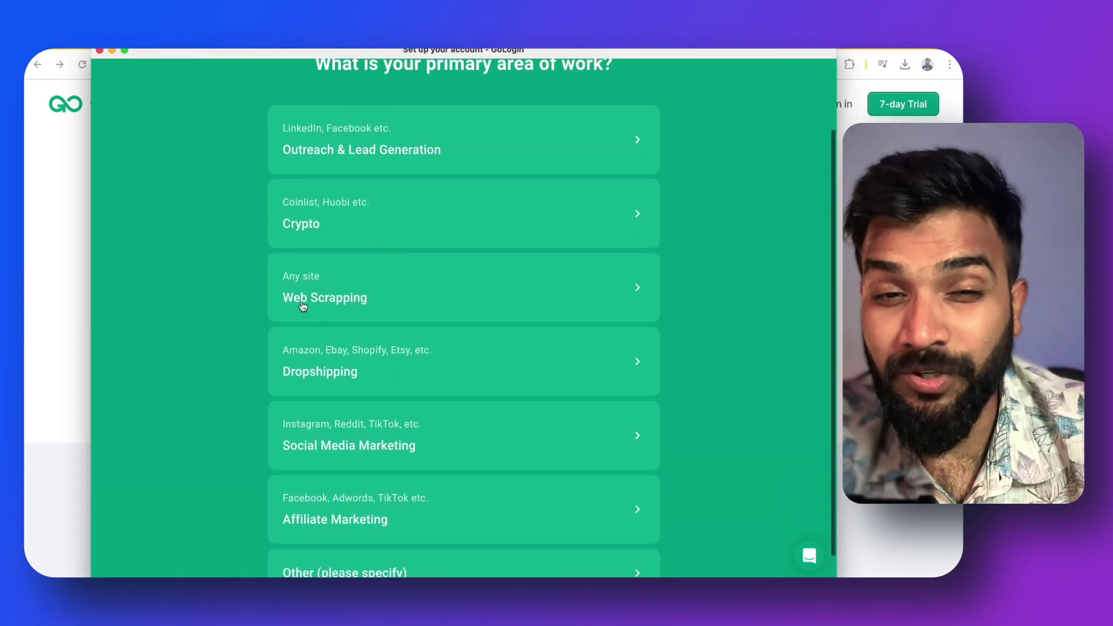
{"action": "scroll", "coordinate": [315, 313], "scroll_direction": "down", "scroll_amount": 1}
{"action": "scroll", "coordinate": [317, 313], "scroll_direction": "up", "scroll_amount": 3}
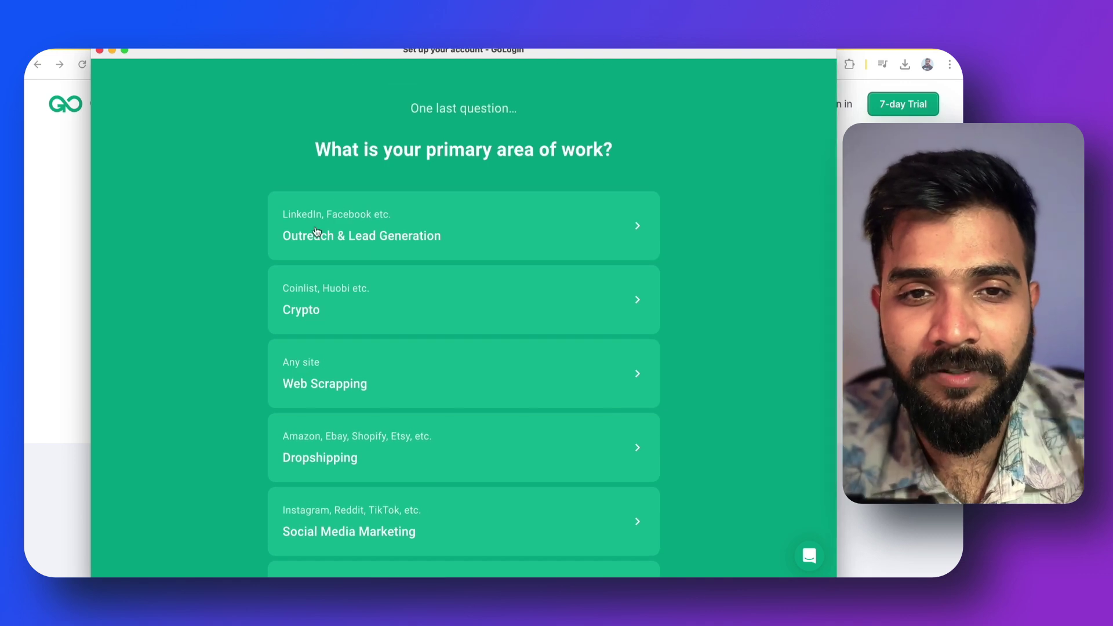
{"action": "left_click", "coordinate": [363, 235]}
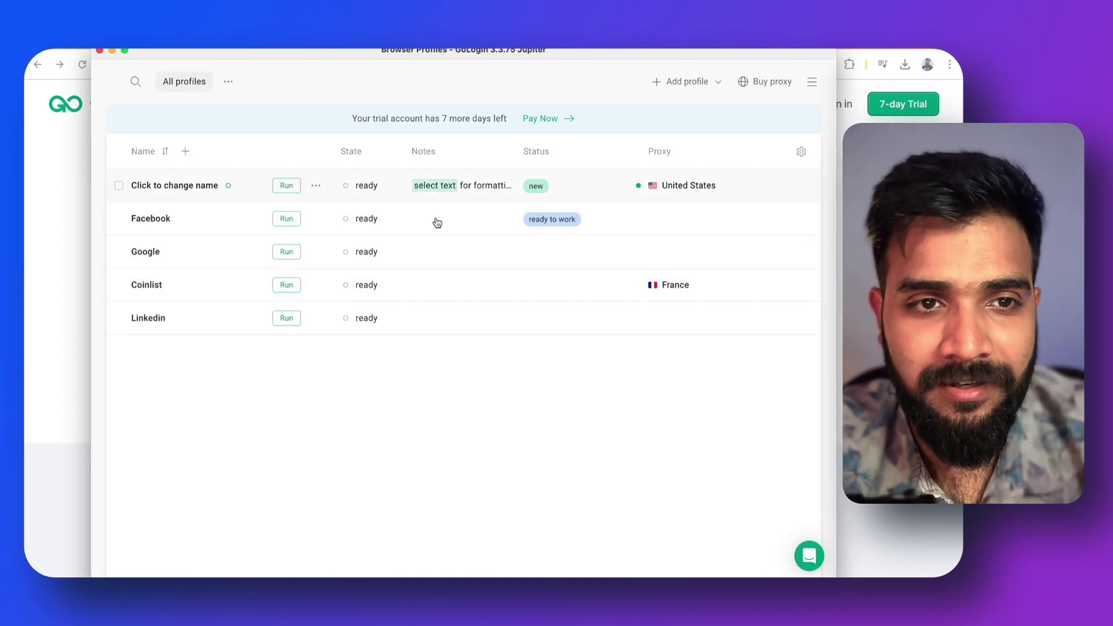
Select all five sample profiles, including Facebook, Google, Coinlist and Linkedin, and bulk-delete them
{"action": "left_click", "coordinate": [119, 187]}
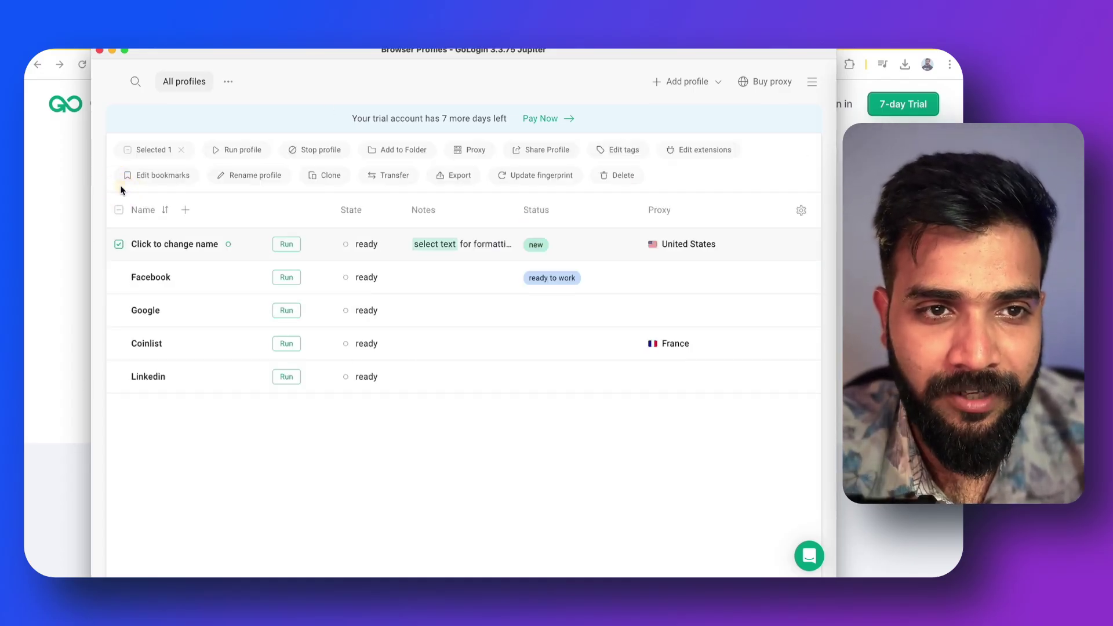
{"action": "left_click", "coordinate": [119, 278]}
{"action": "left_click", "coordinate": [120, 310]}
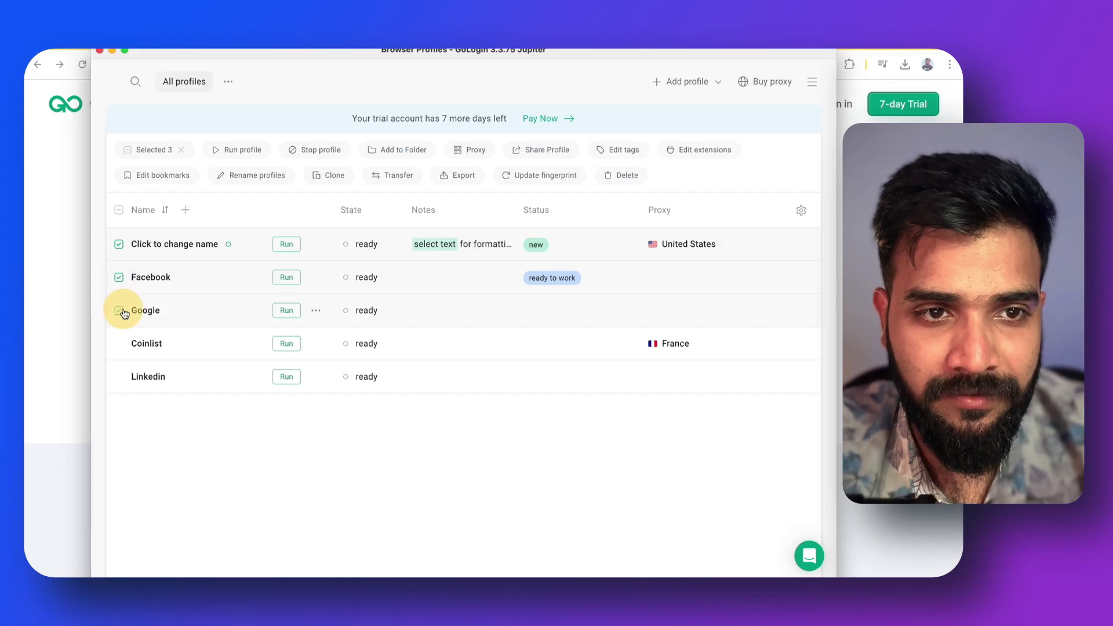
{"action": "left_click", "coordinate": [119, 344]}
{"action": "left_click", "coordinate": [120, 378]}
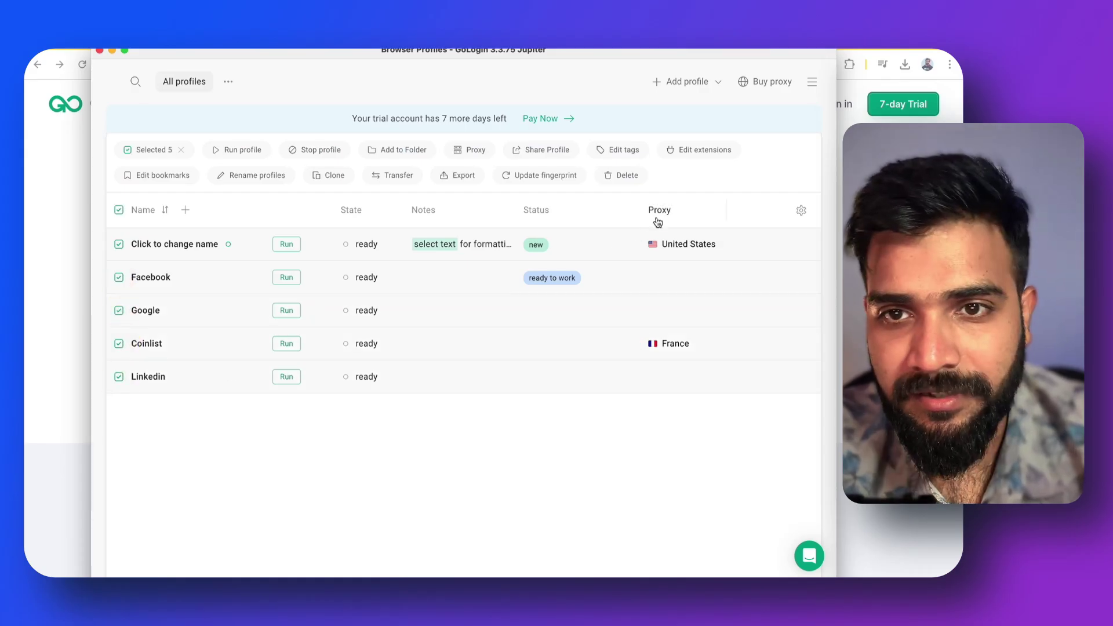
{"action": "left_click", "coordinate": [625, 176]}
{"action": "left_click", "coordinate": [692, 232]}
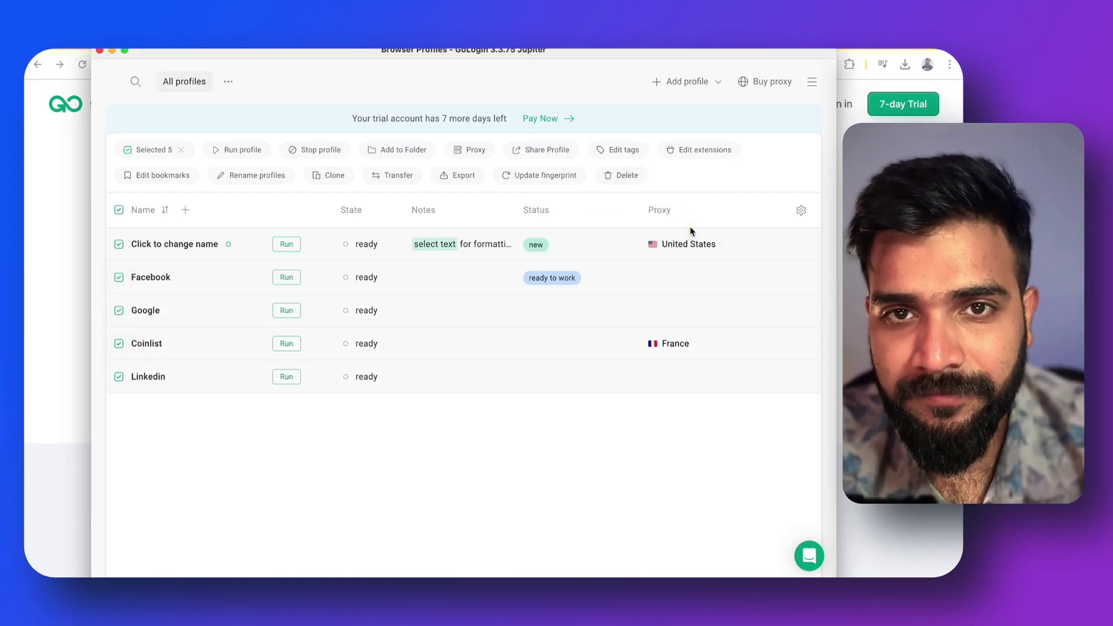
Add a new profile and rename it from 'profile 2' to 'LinkedIN_USA_John'
{"action": "left_click", "coordinate": [667, 86]}
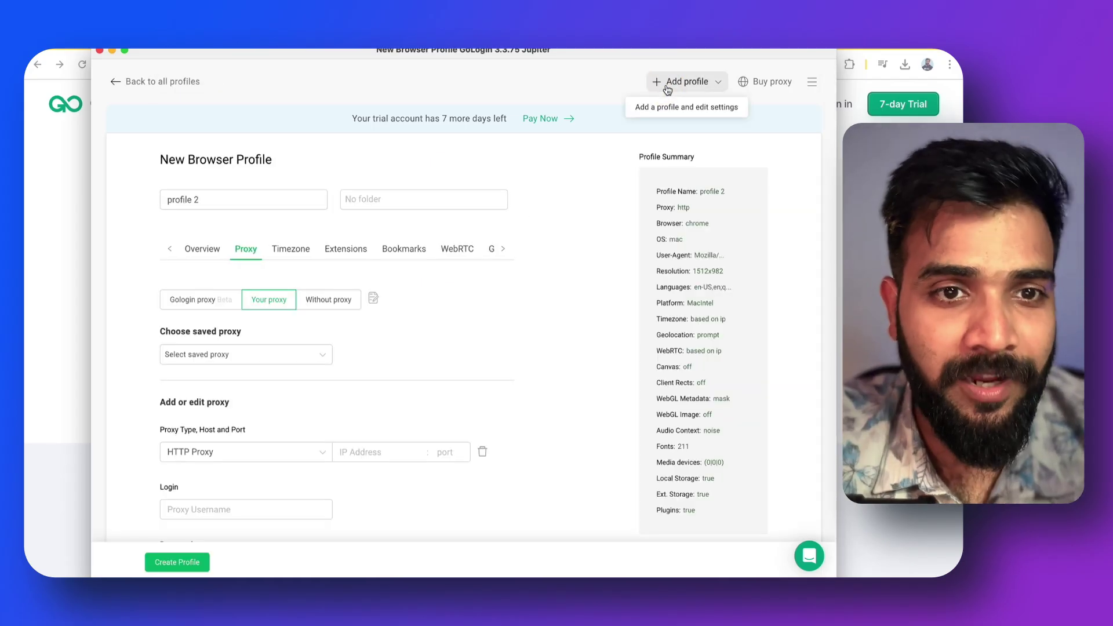
{"action": "scroll", "coordinate": [240, 331], "scroll_direction": "down", "scroll_amount": 1}
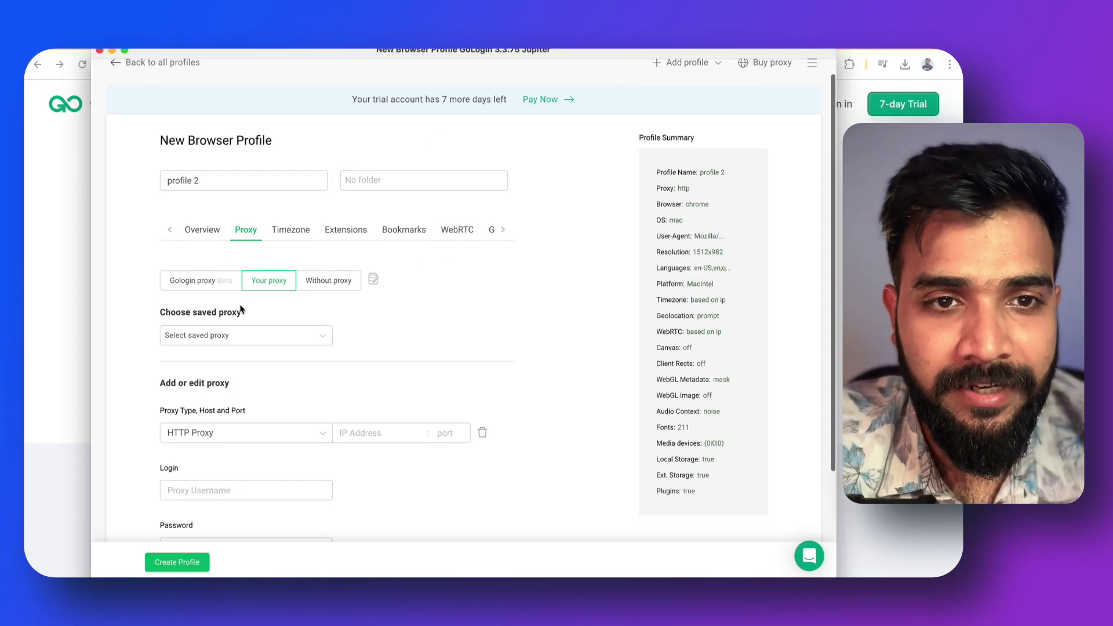
{"action": "left_click_drag", "start_coordinate": [200, 181], "coordinate": [145, 181]}
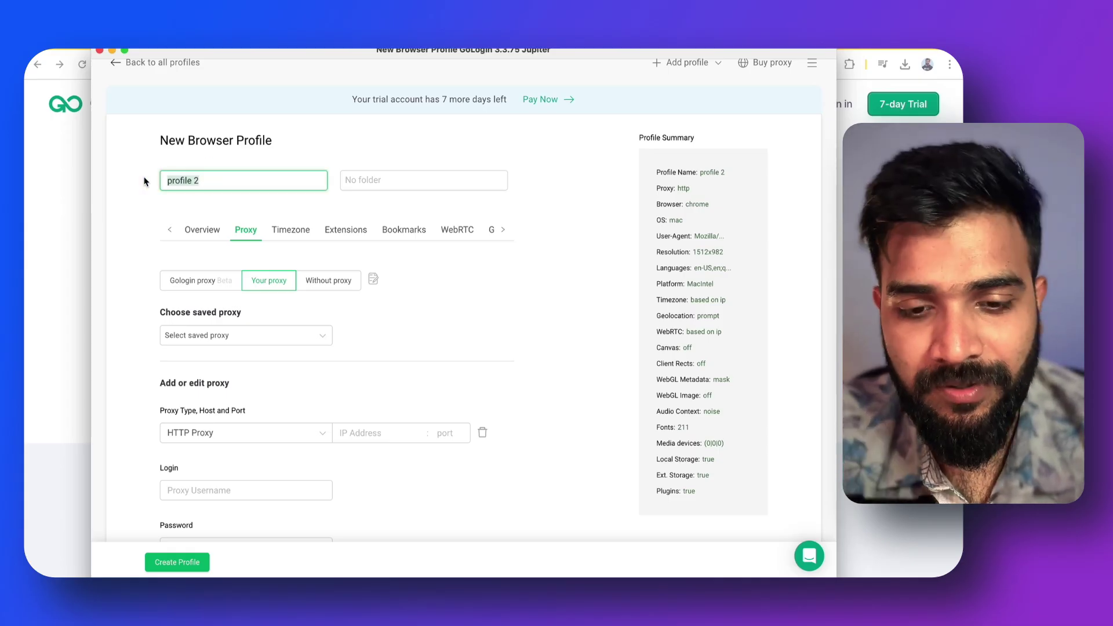
{"action": "type", "text": "LinkedIN"}
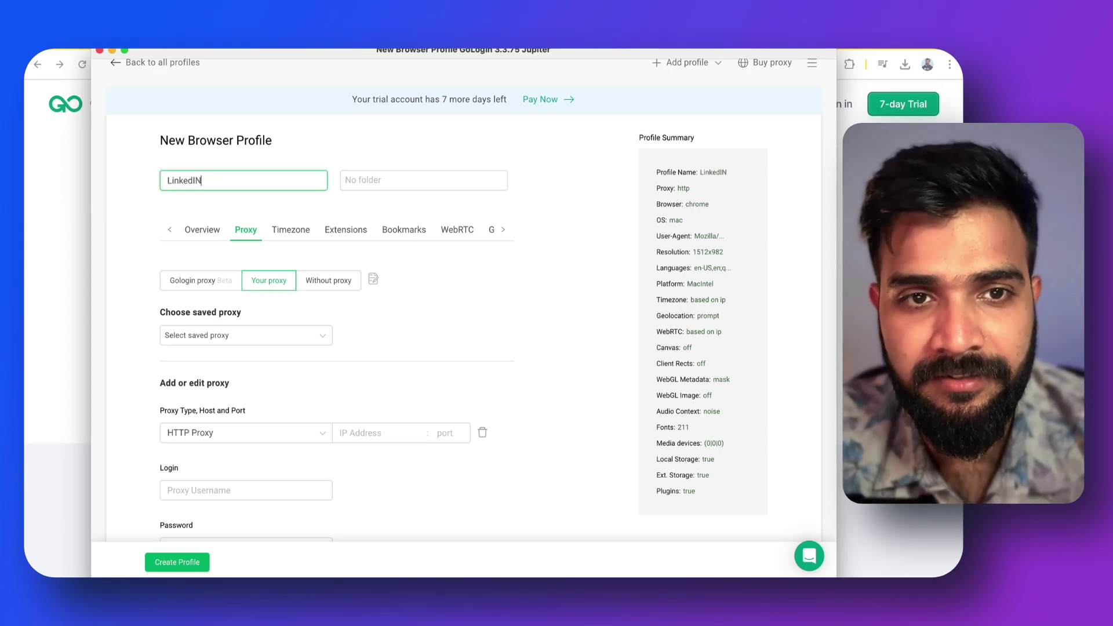
{"action": "type", "text": "_USA"}
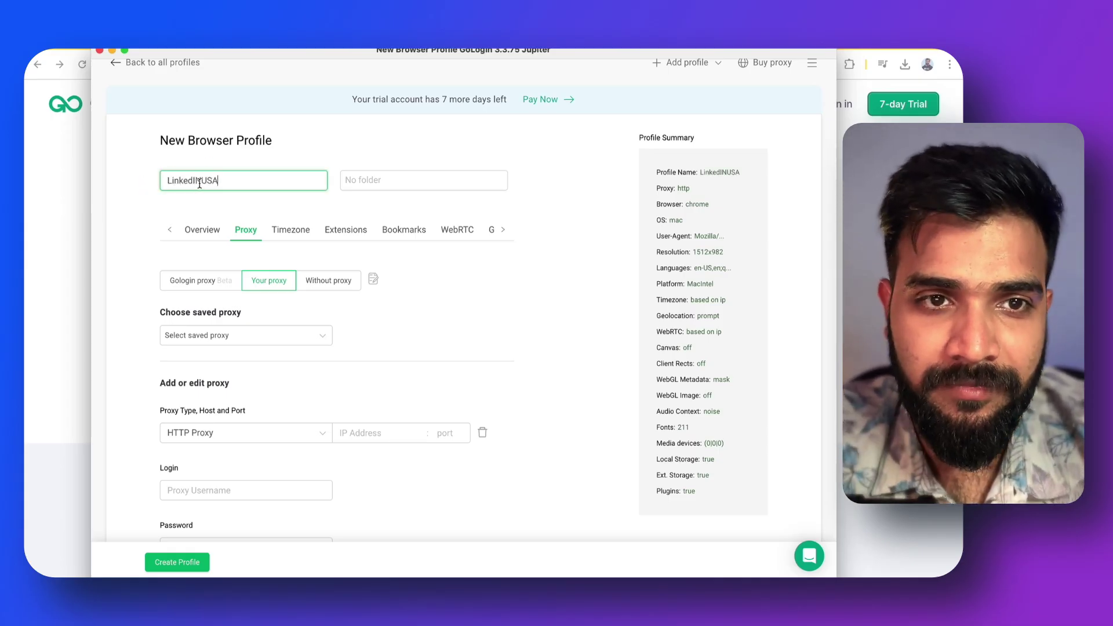
{"action": "left_click", "coordinate": [202, 181]}
{"action": "type", "text": "_"}
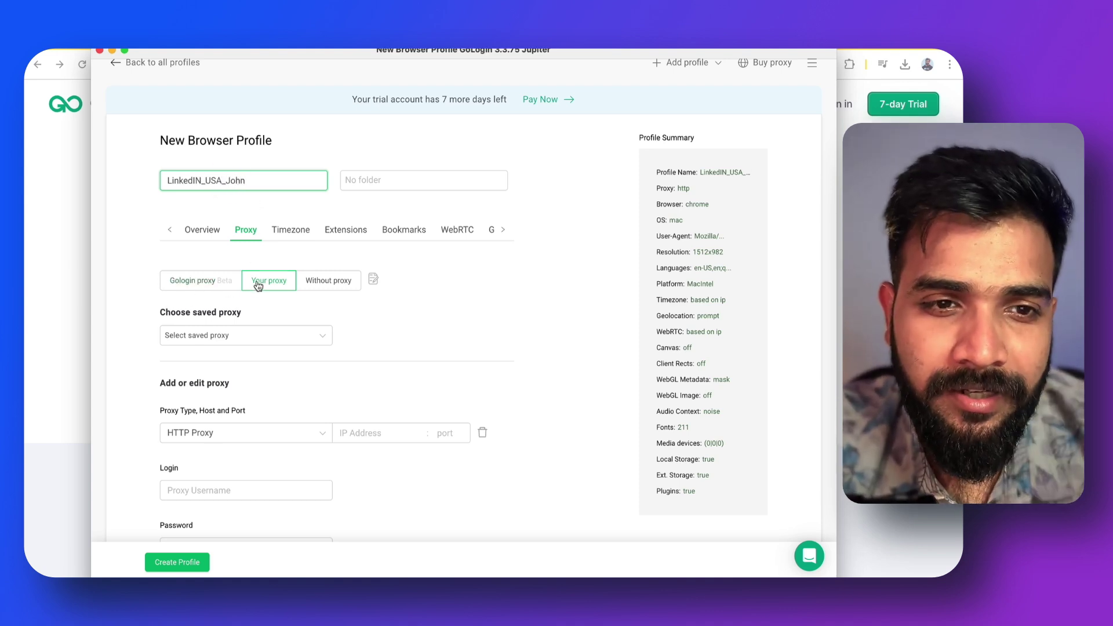
Assign the built-in Gologin proxy with United States as country and check it
{"action": "left_click", "coordinate": [212, 282]}
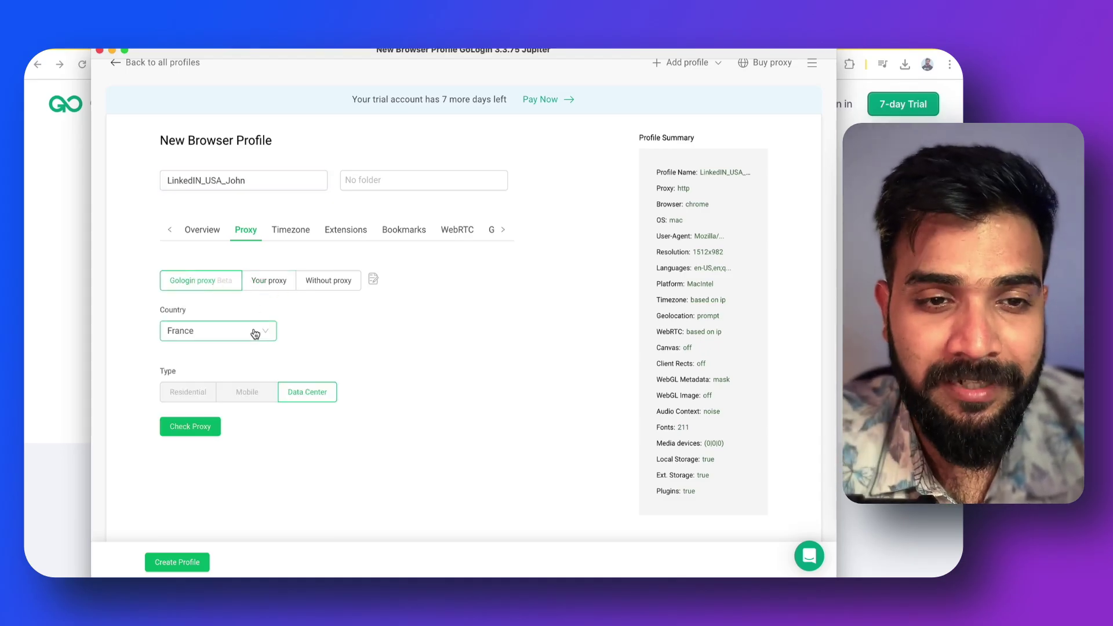
{"action": "left_click", "coordinate": [255, 333]}
{"action": "left_click", "coordinate": [228, 416]}
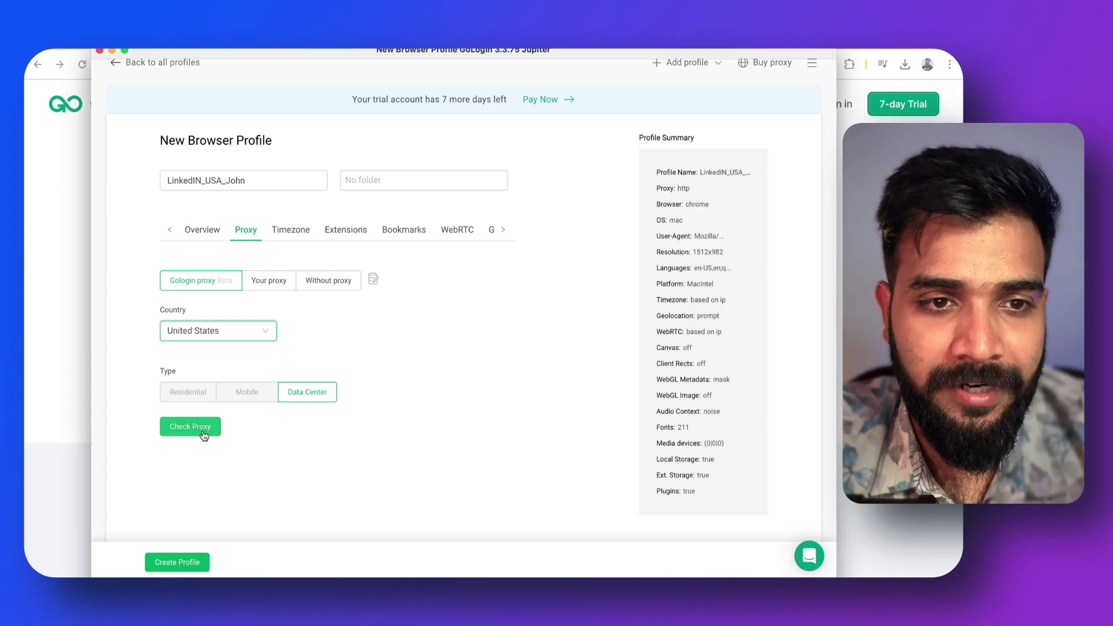
{"action": "left_click", "coordinate": [207, 429]}
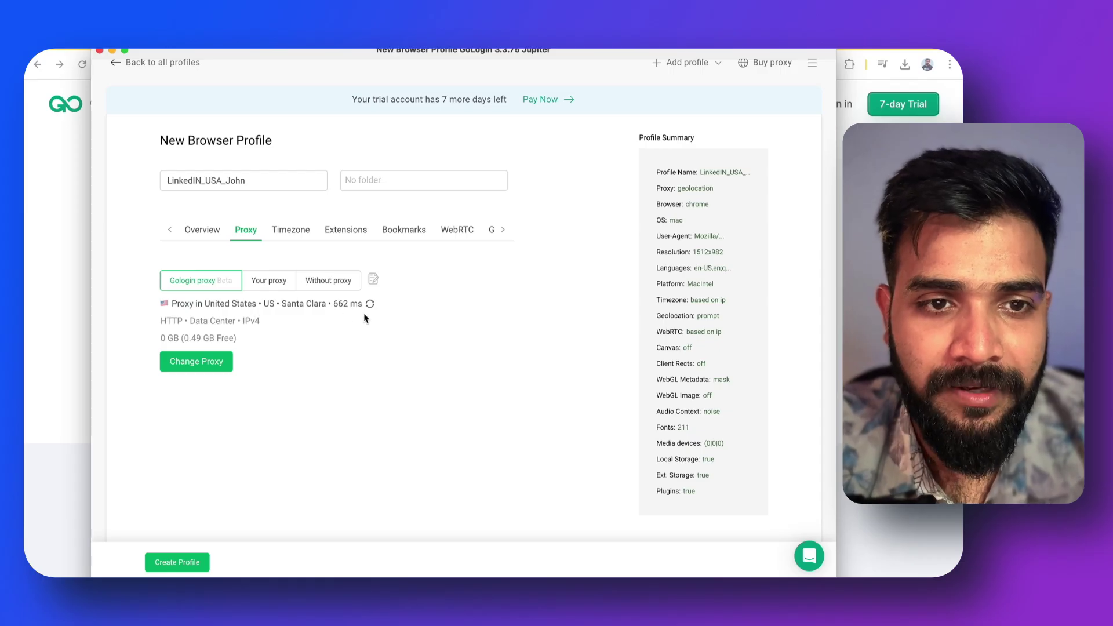
Switch the US proxy type to Data Center and recheck it: Santa Clara, 318 ms
{"action": "left_click", "coordinate": [208, 361]}
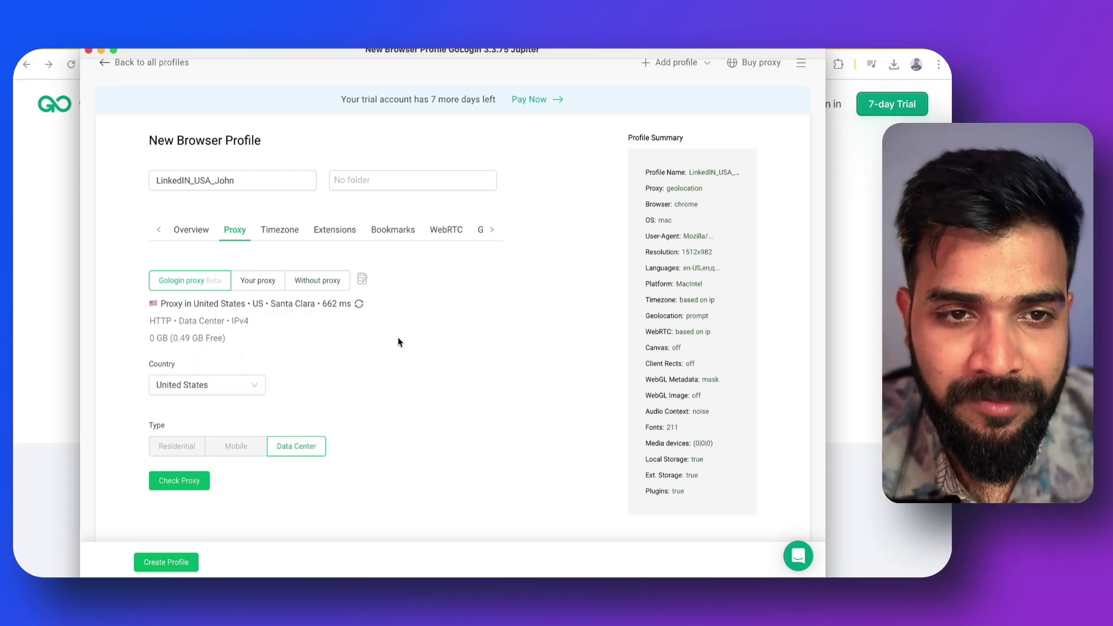
{"action": "left_click", "coordinate": [235, 385]}
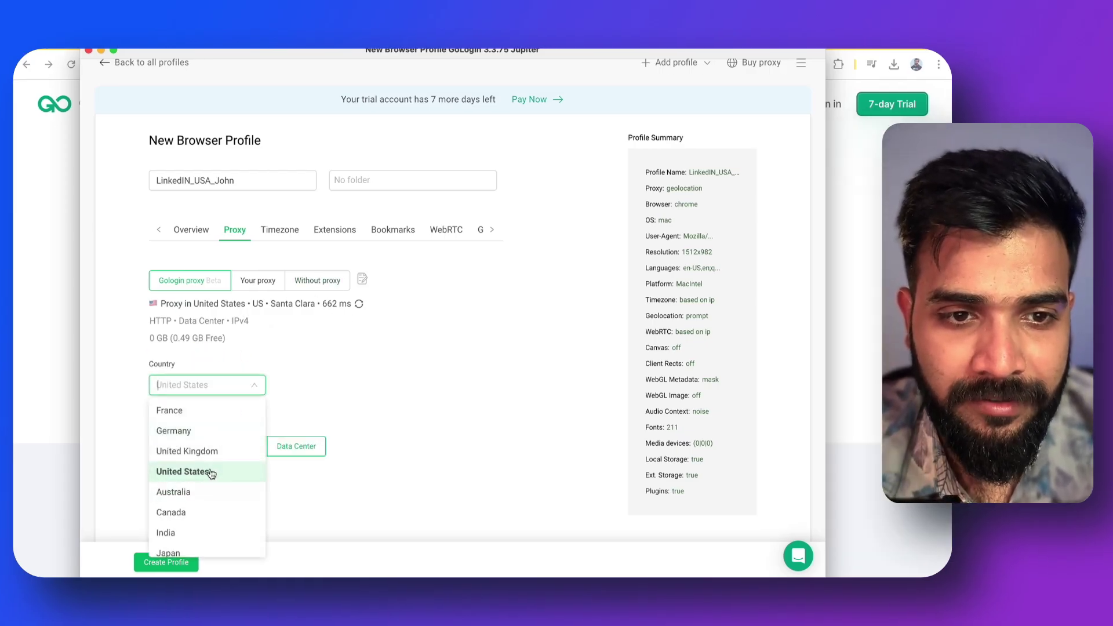
{"action": "scroll", "coordinate": [211, 498], "scroll_direction": "down", "scroll_amount": 2}
{"action": "scroll", "coordinate": [210, 505], "scroll_direction": "up", "scroll_amount": 2}
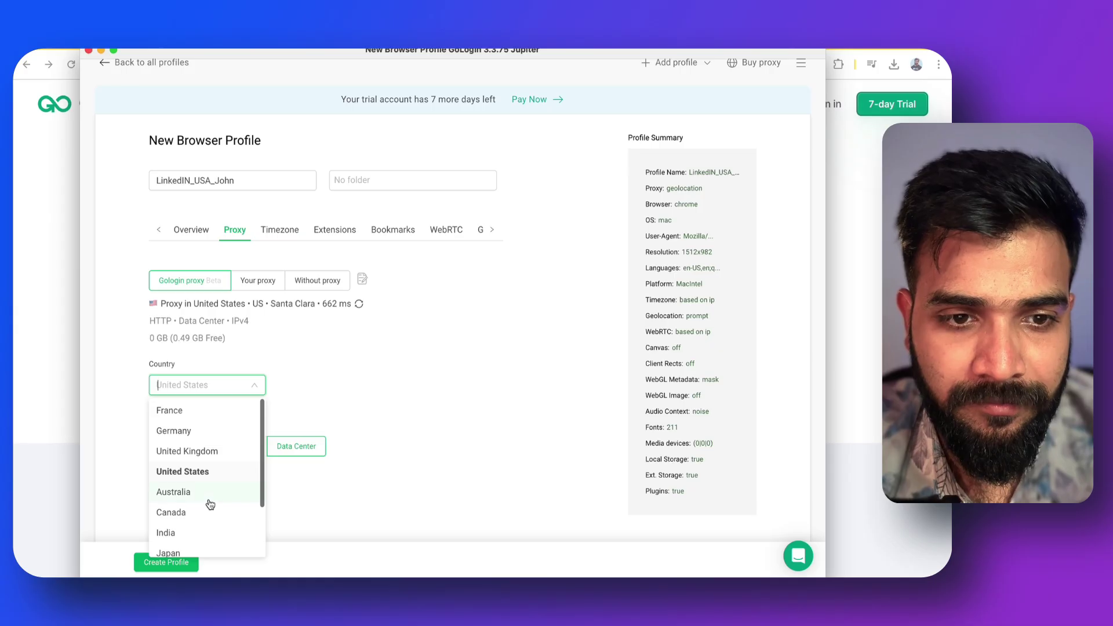
{"action": "left_click", "coordinate": [203, 471]}
{"action": "left_click", "coordinate": [290, 447]}
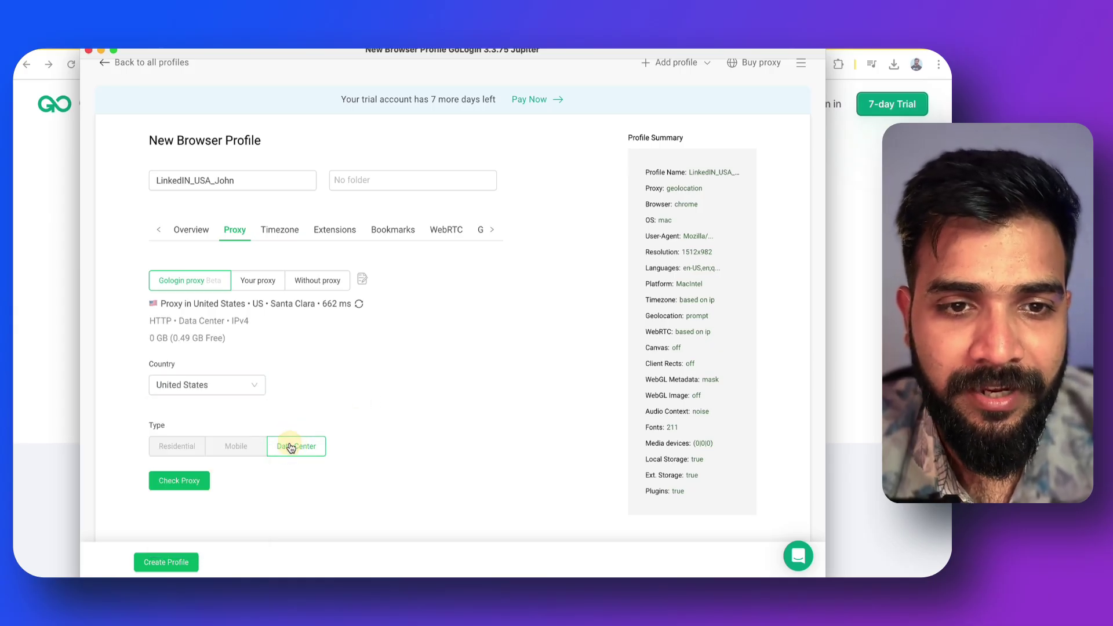
{"action": "left_click", "coordinate": [187, 482]}
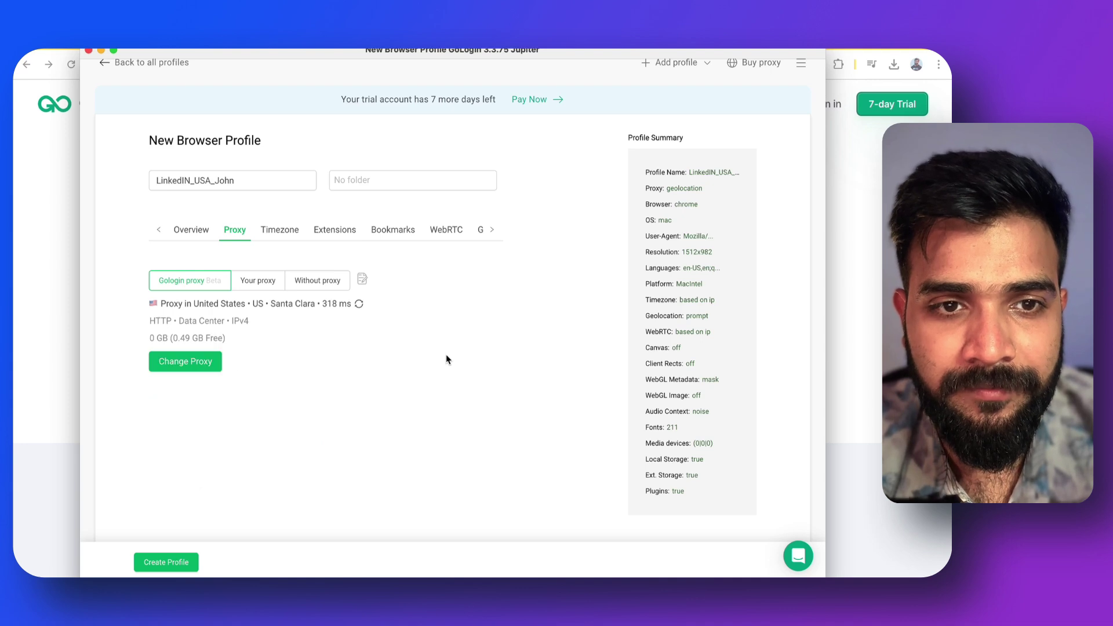
Review the Timezone, Extensions, Bookmarks and WebRTC settings, then create the profile
{"action": "left_click", "coordinate": [281, 233]}
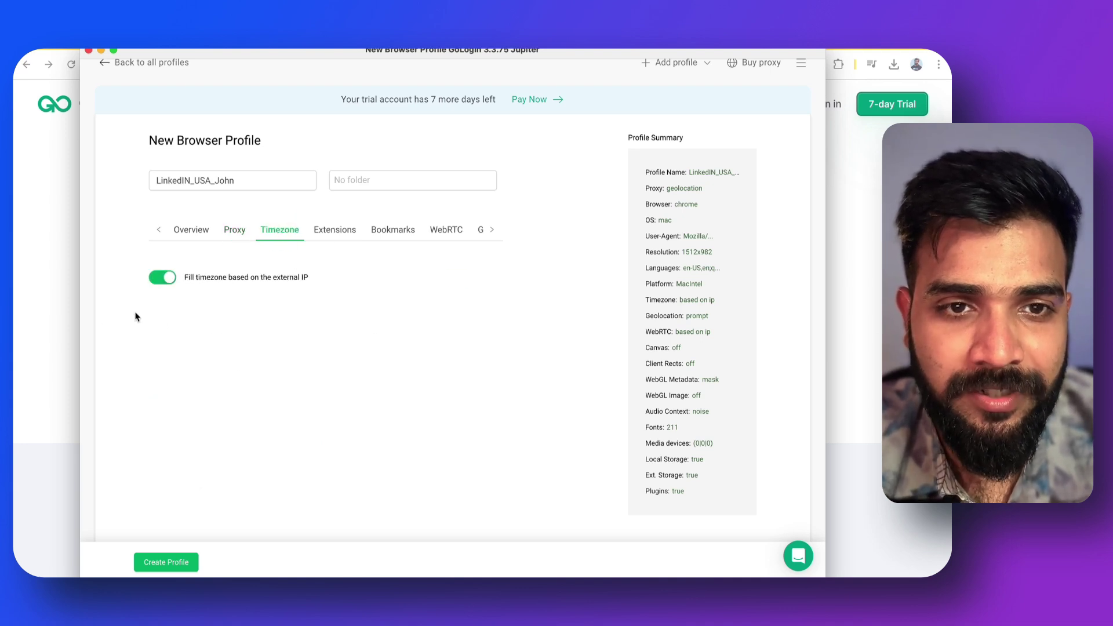
{"action": "left_click", "coordinate": [341, 234]}
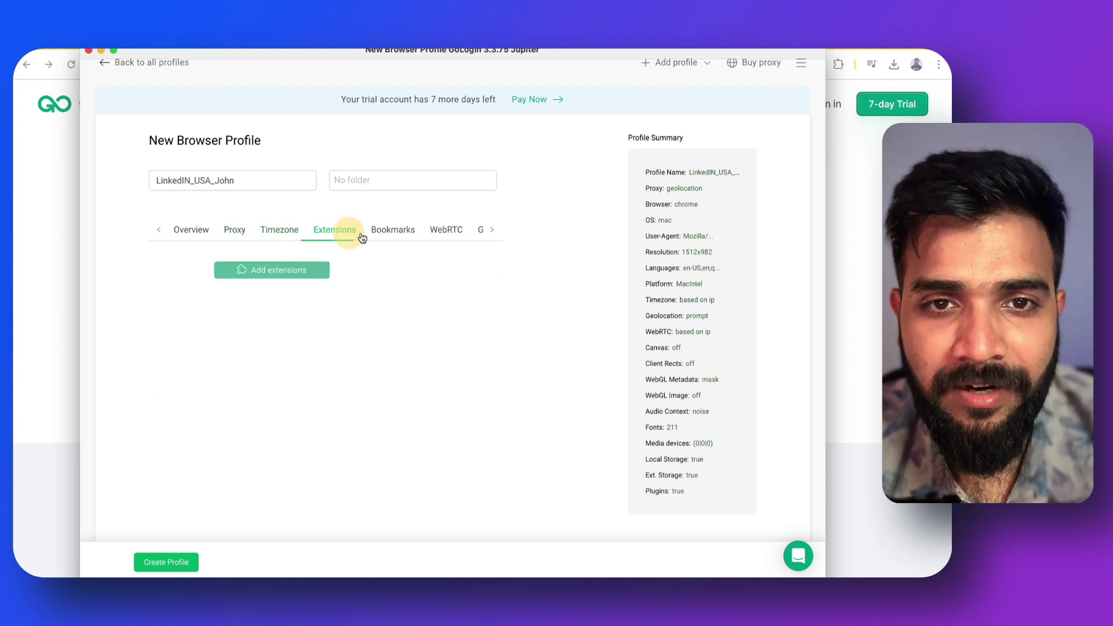
{"action": "left_click", "coordinate": [378, 236]}
{"action": "left_click", "coordinate": [434, 241]}
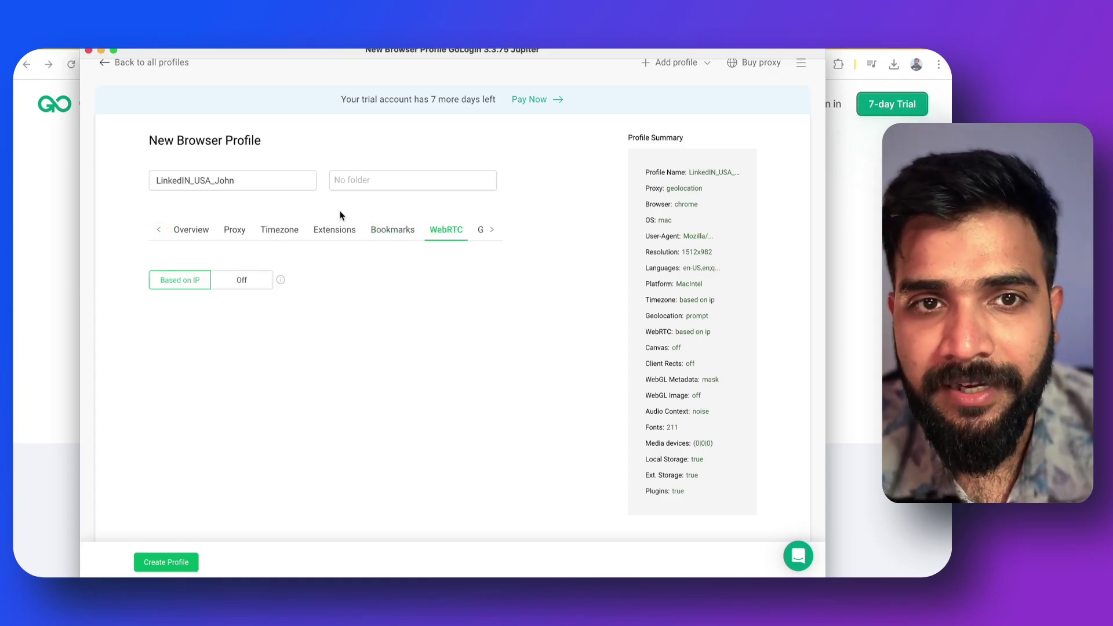
{"action": "left_click", "coordinate": [182, 565]}
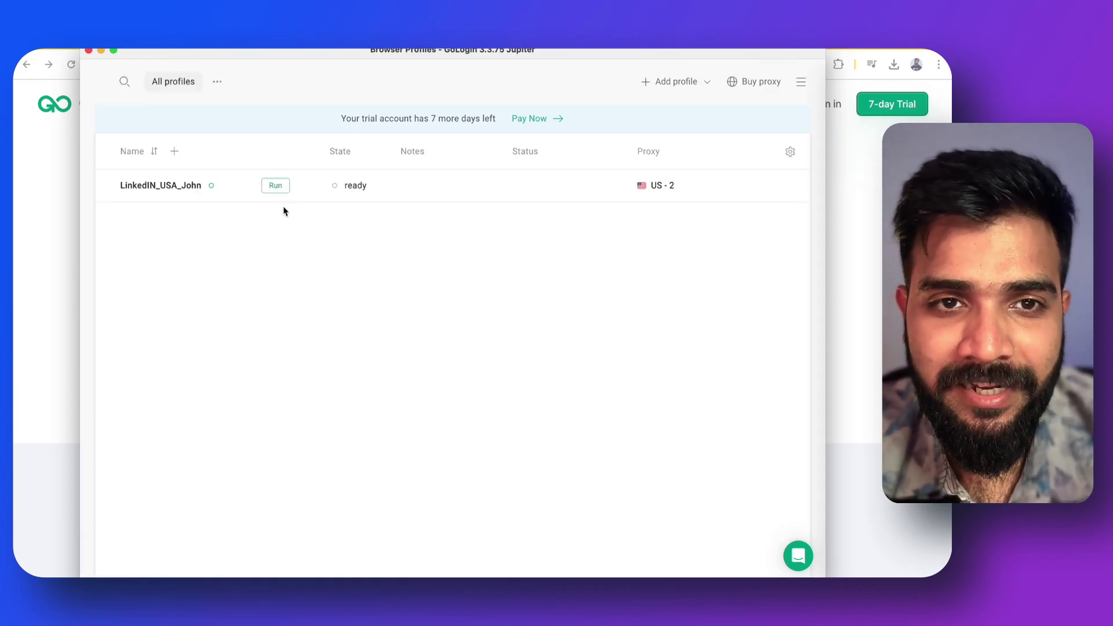
Run the LinkedIN_USA_John profile to open its Orbita browser window
{"action": "left_click", "coordinate": [276, 186]}
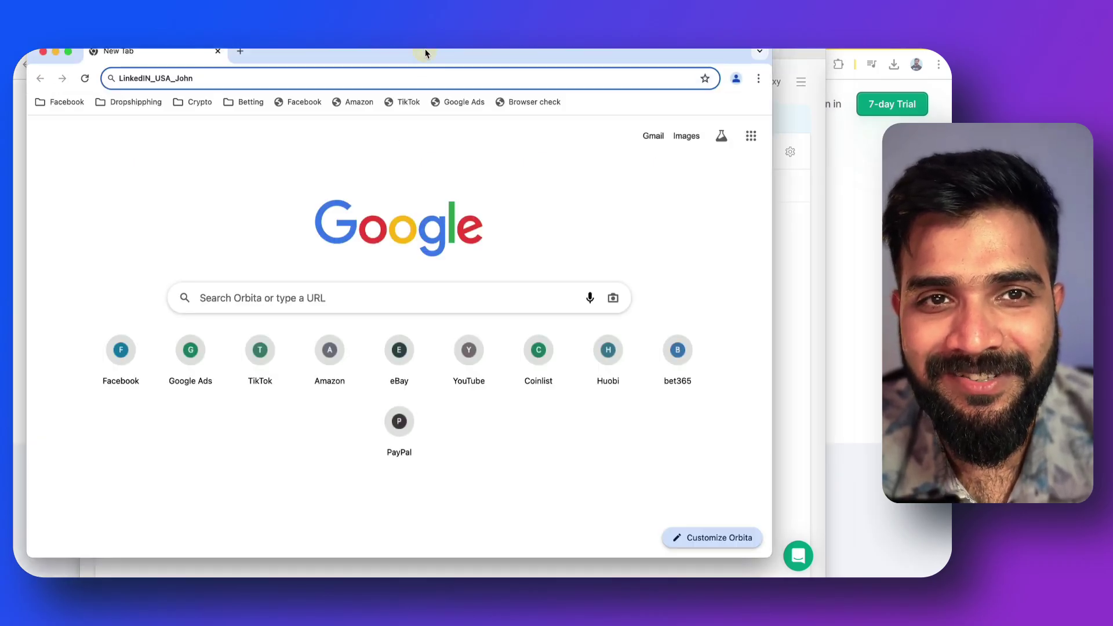
Enlarge the Orbita window to fill the screen and open iphey.com via the Browser check bookmark
{"action": "left_click_drag", "start_coordinate": [425, 53], "coordinate": [477, 72]}
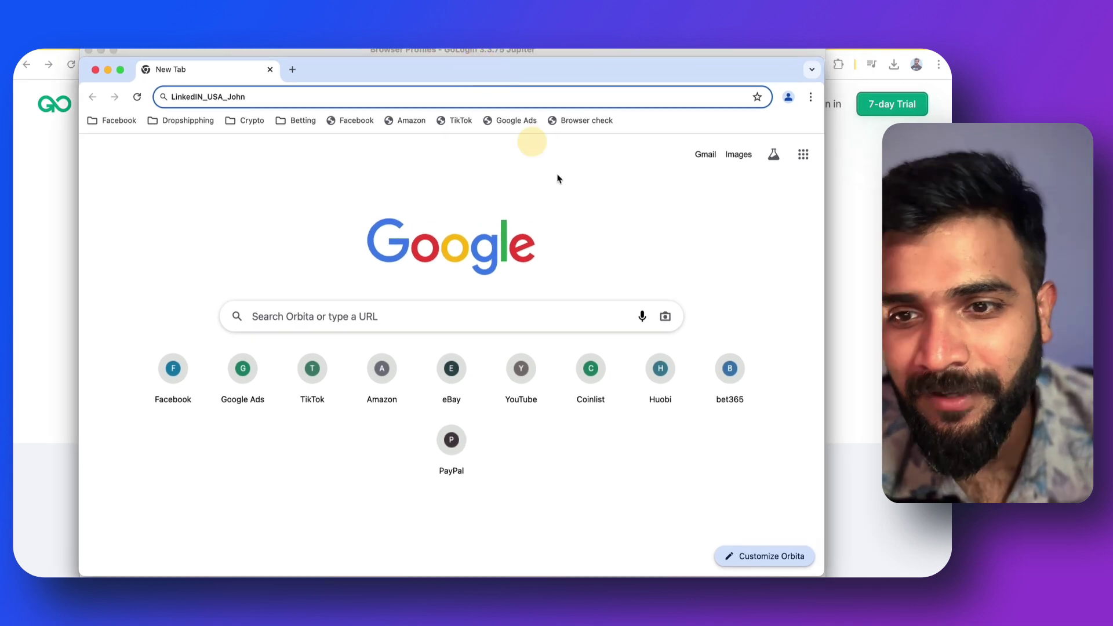
{"action": "left_click_drag", "start_coordinate": [824, 576], "coordinate": [928, 577]}
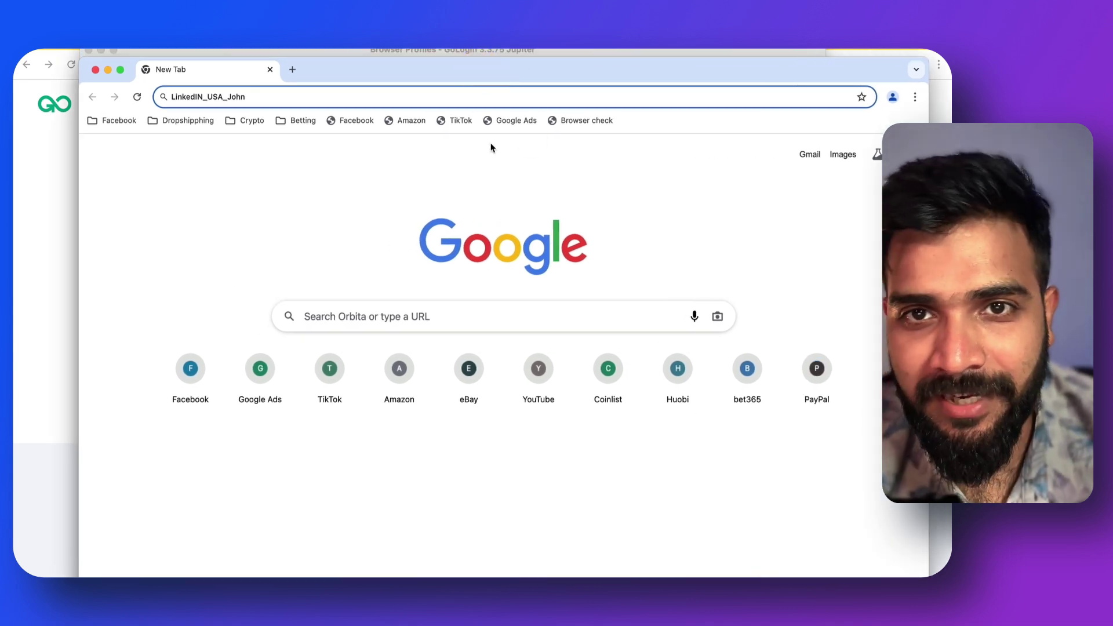
{"action": "left_click_drag", "start_coordinate": [469, 71], "coordinate": [404, 38]}
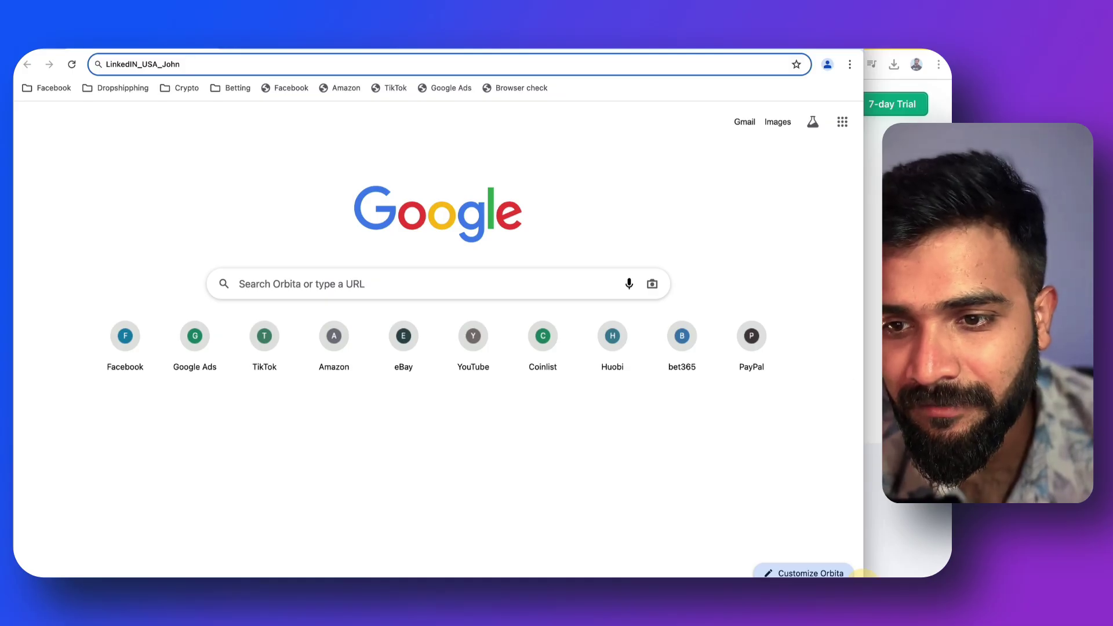
{"action": "left_click_drag", "start_coordinate": [865, 575], "coordinate": [952, 576]}
{"action": "left_click", "coordinate": [433, 493]}
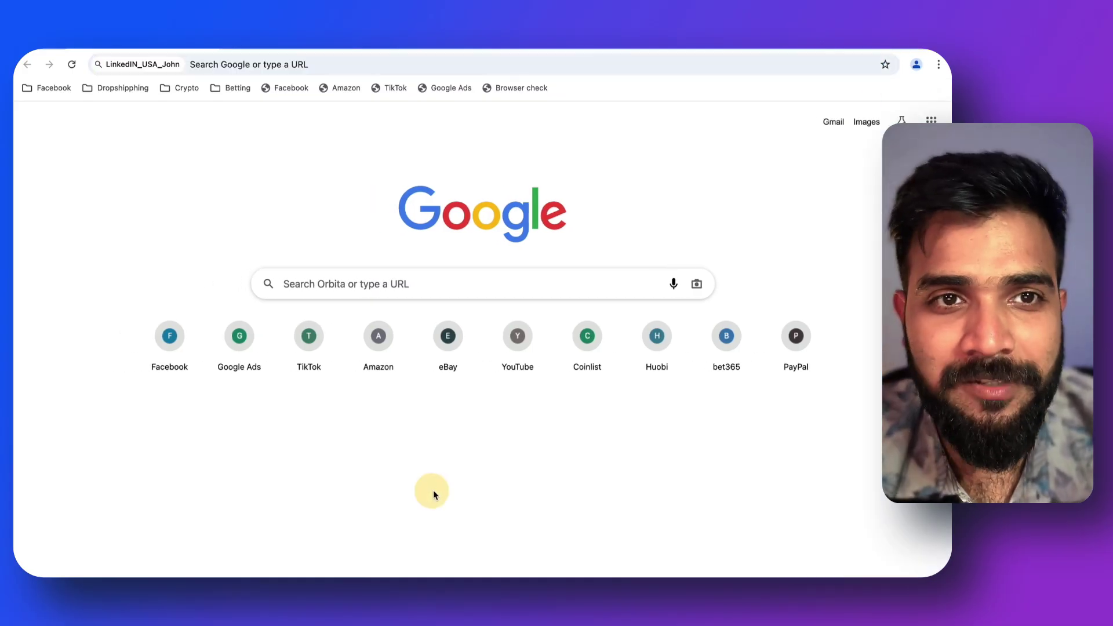
{"action": "left_click", "coordinate": [513, 91]}
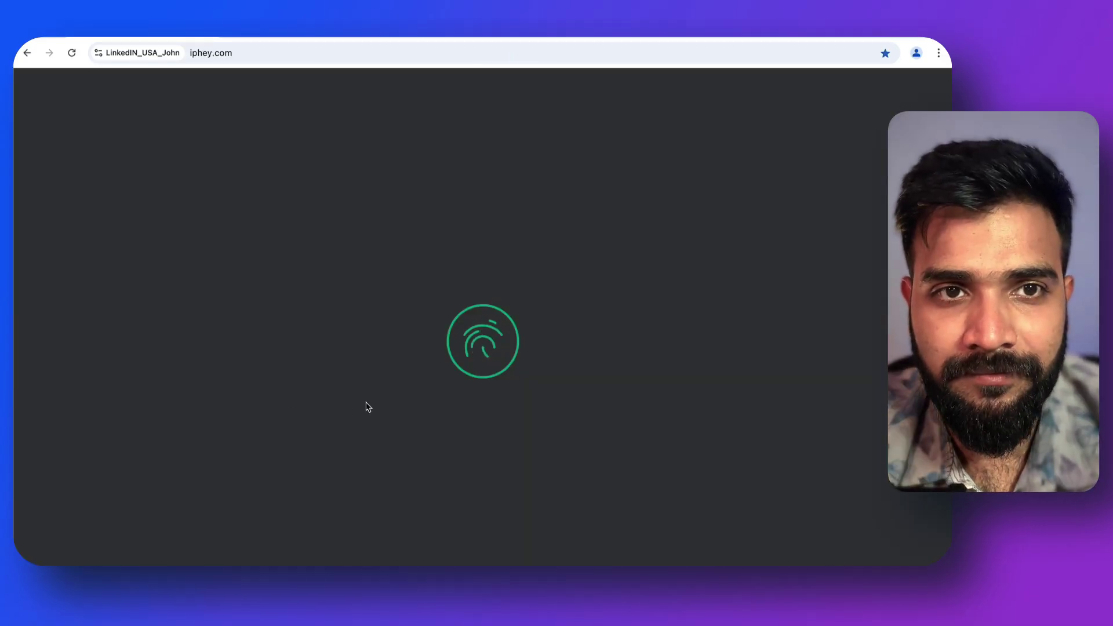
Allow iphey.com to access the browser's location
{"action": "scroll", "coordinate": [359, 415], "scroll_direction": "down", "scroll_amount": 6}
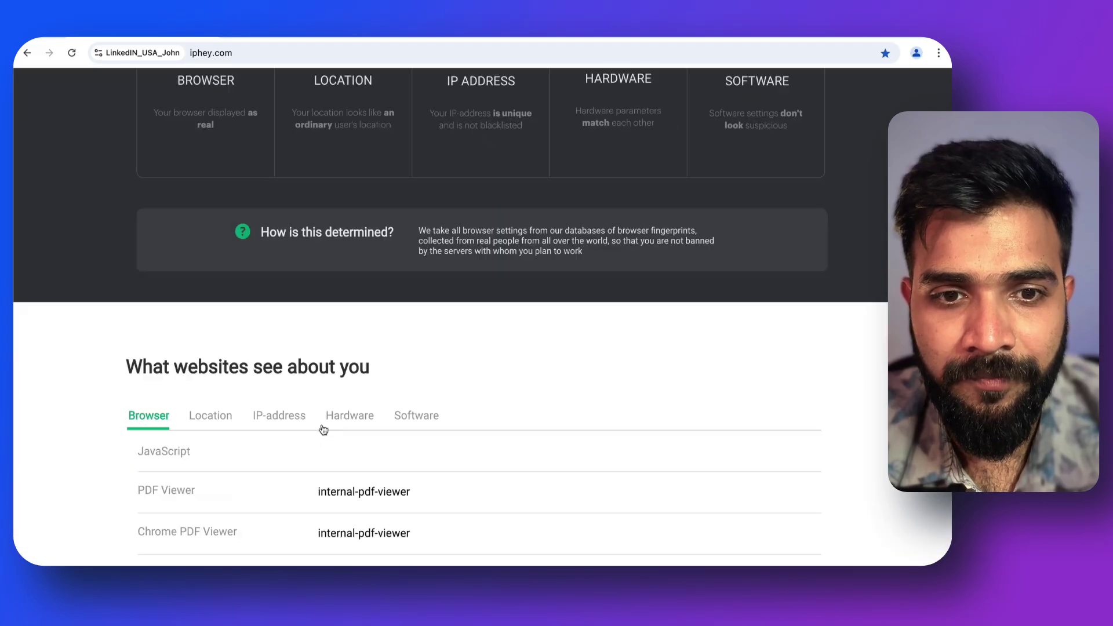
{"action": "scroll", "coordinate": [322, 427], "scroll_direction": "up", "scroll_amount": 4}
{"action": "scroll", "coordinate": [323, 428], "scroll_direction": "down", "scroll_amount": 2}
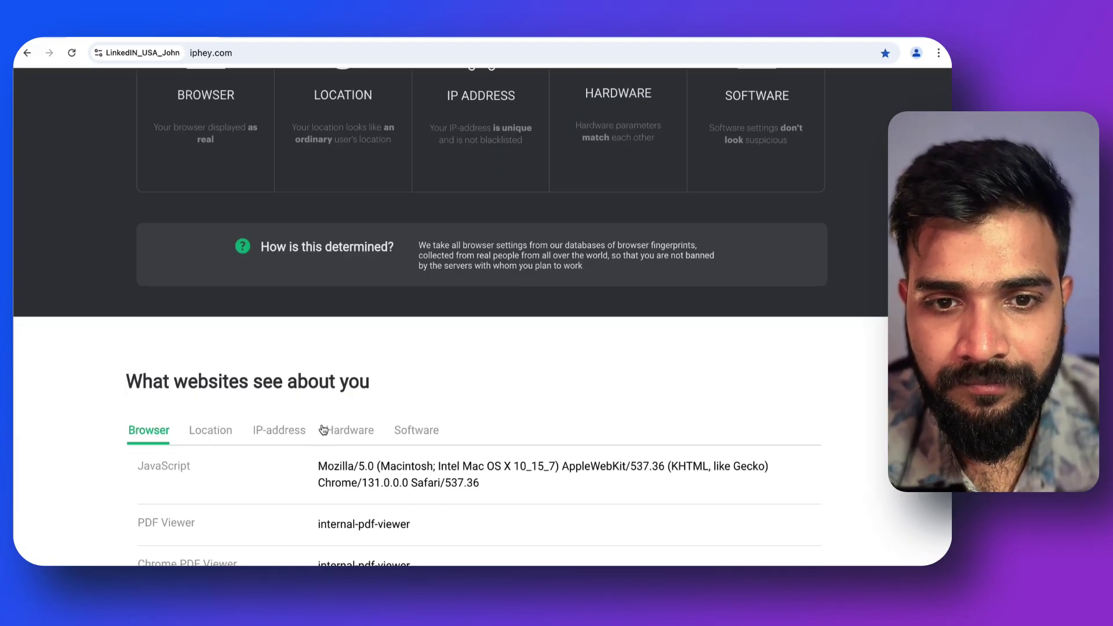
{"action": "scroll", "coordinate": [323, 429], "scroll_direction": "down", "scroll_amount": 3}
{"action": "left_click", "coordinate": [529, 235]}
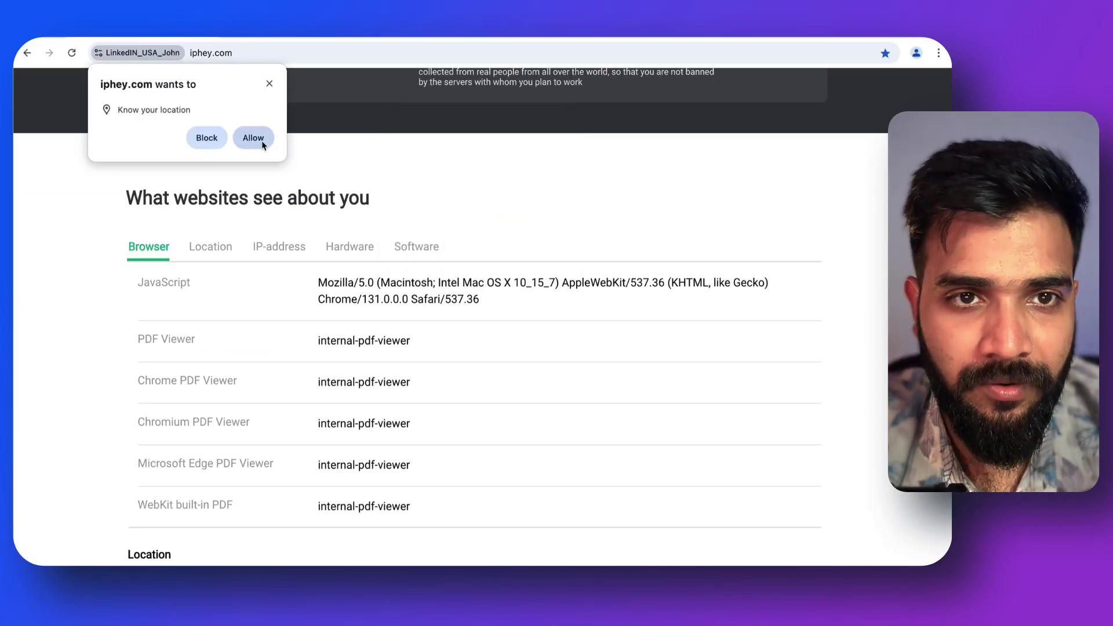
{"action": "left_click", "coordinate": [253, 138]}
{"action": "left_click", "coordinate": [517, 253]}
View iphey.com's Location results, with the map pinning the browser at San Jose
{"action": "scroll", "coordinate": [524, 251], "scroll_direction": "down", "scroll_amount": 2}
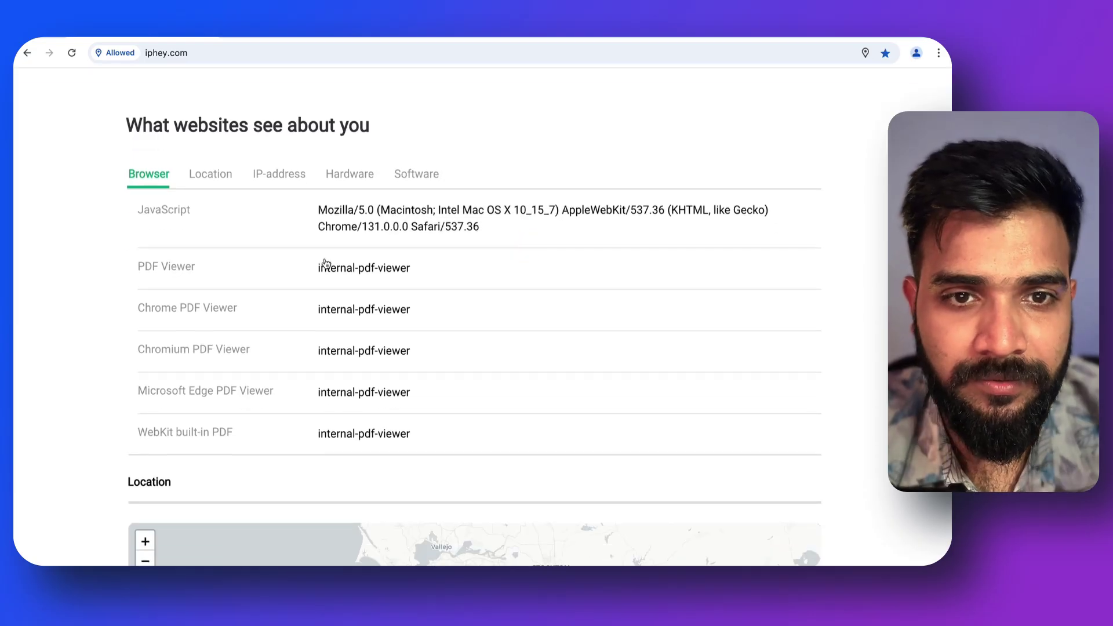
{"action": "scroll", "coordinate": [325, 263], "scroll_direction": "down", "scroll_amount": 5}
{"action": "scroll", "coordinate": [414, 526], "scroll_direction": "up", "scroll_amount": 5}
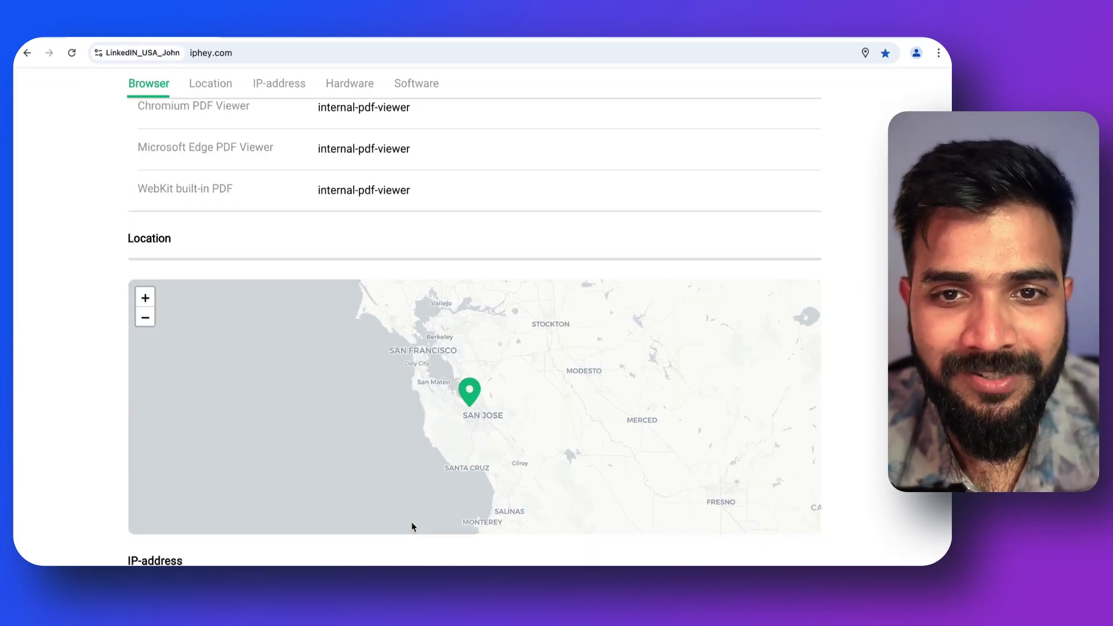
{"action": "left_click", "coordinate": [222, 172]}
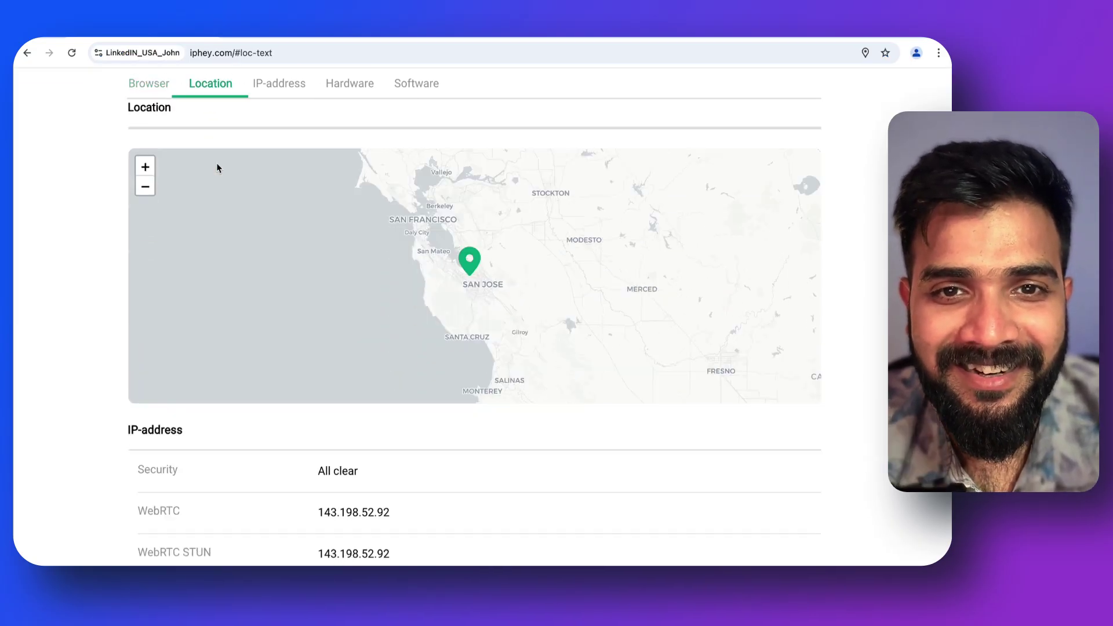
{"action": "scroll", "coordinate": [299, 520], "scroll_direction": "down", "scroll_amount": 4}
{"action": "scroll", "coordinate": [278, 248], "scroll_direction": "up", "scroll_amount": 6}
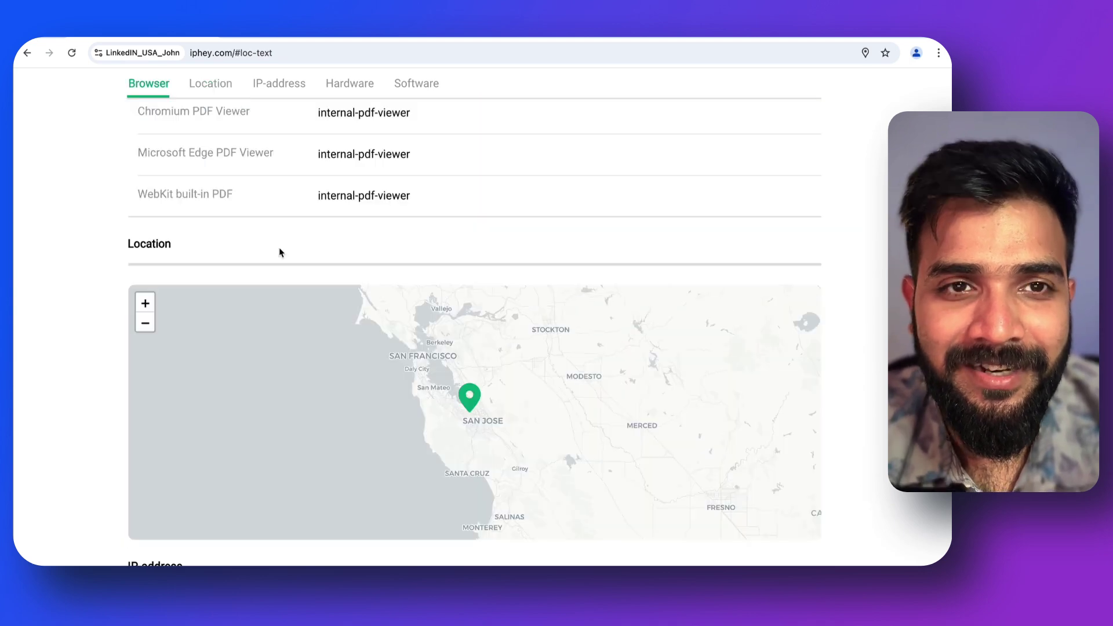
{"action": "left_click", "coordinate": [256, 55]}
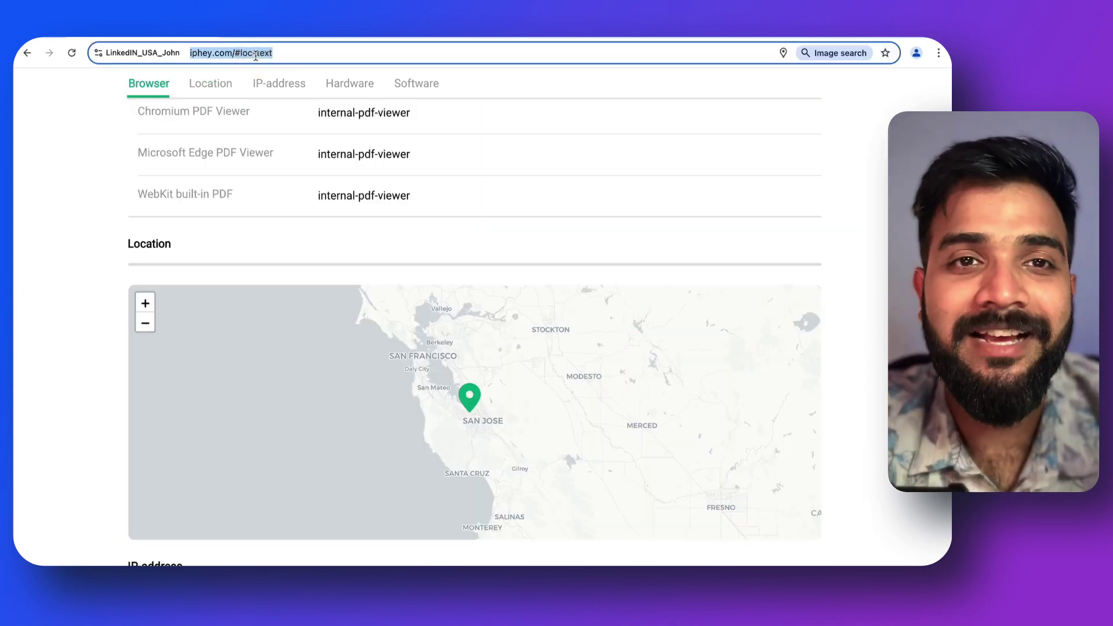
Replace the iphey.com address with a Google search for 'linkedin'
{"action": "key", "text": "BackSpace"}
{"action": "type", "text": "lin"}
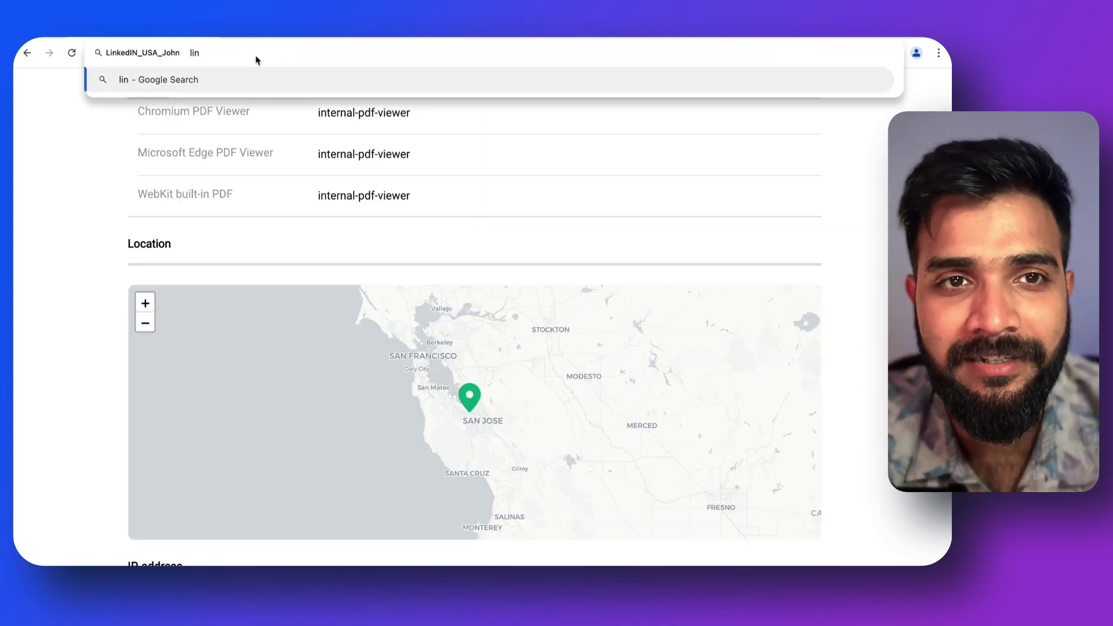
{"action": "type", "text": "kedin"}
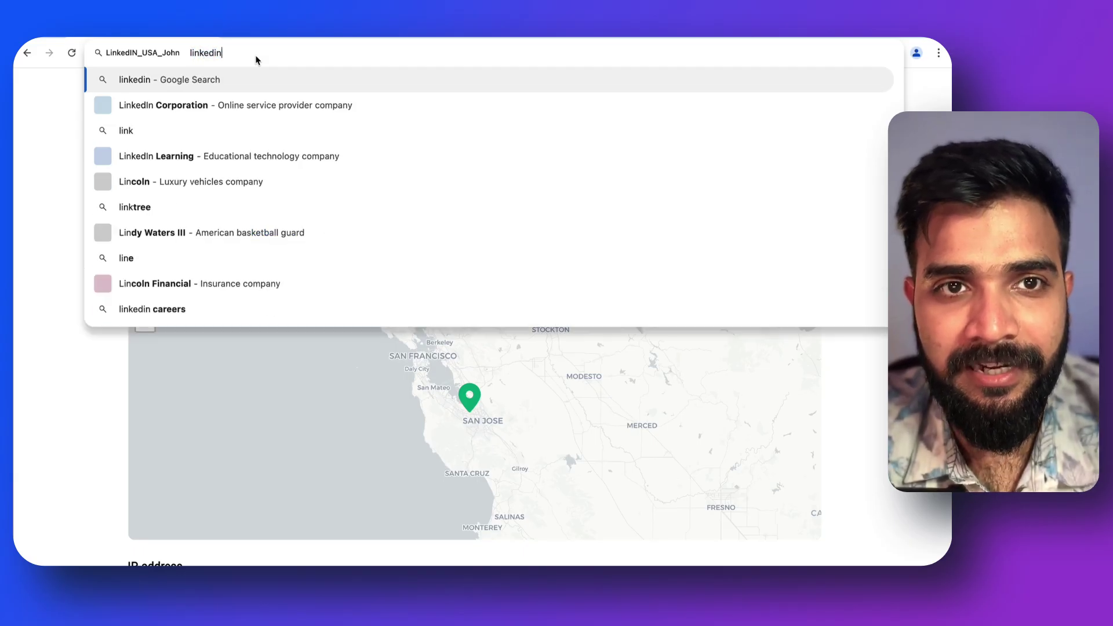
{"action": "key", "text": "Return"}
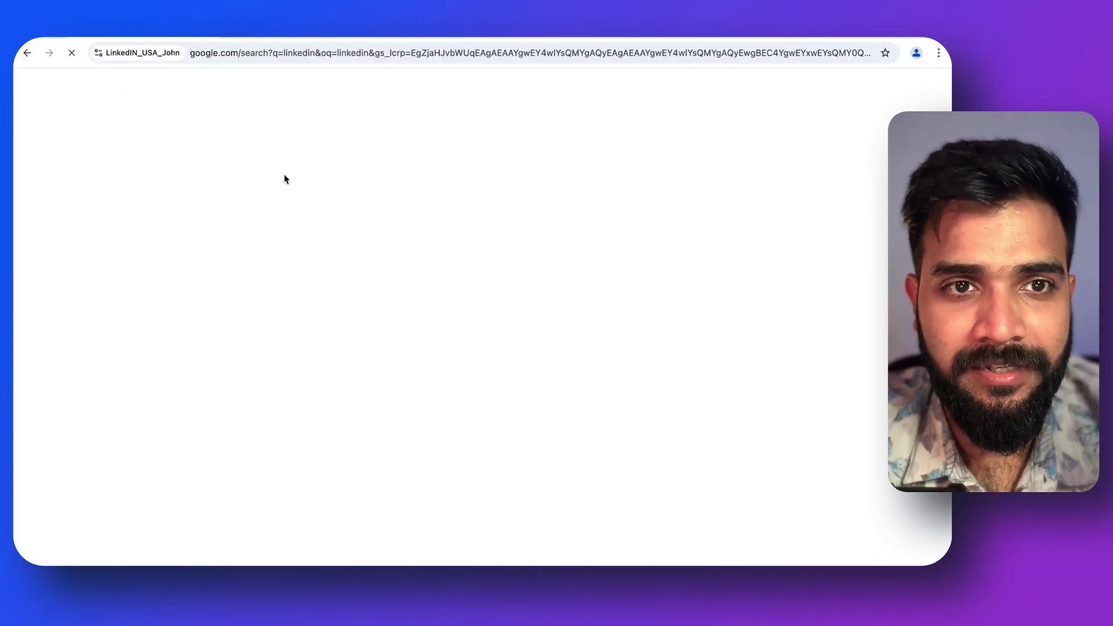